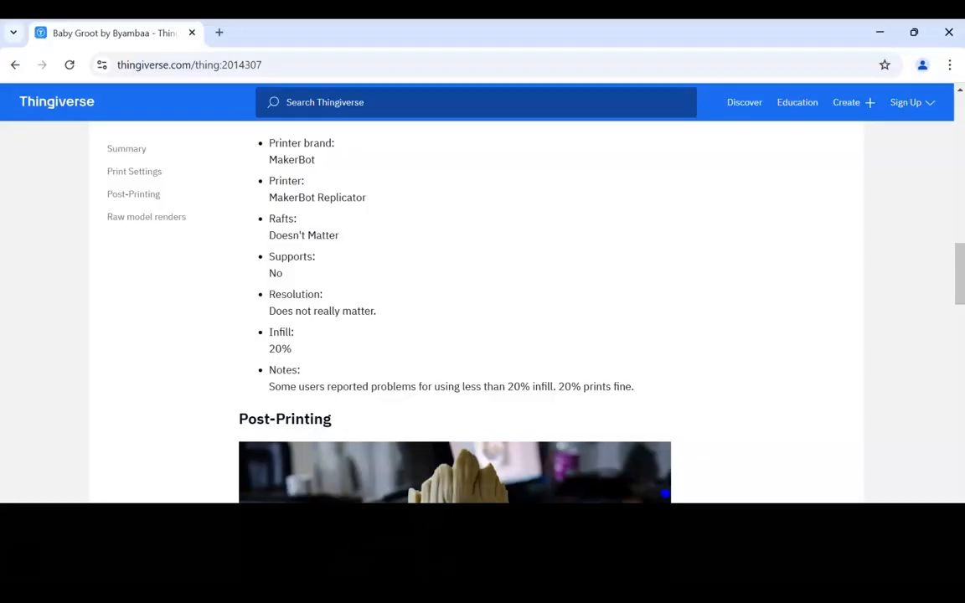
# Search Thingiverse for "groot bust" and open the Groot Bust Sculpture model page
pyautogui.click(370, 102)
pyautogui.write('groot bust')
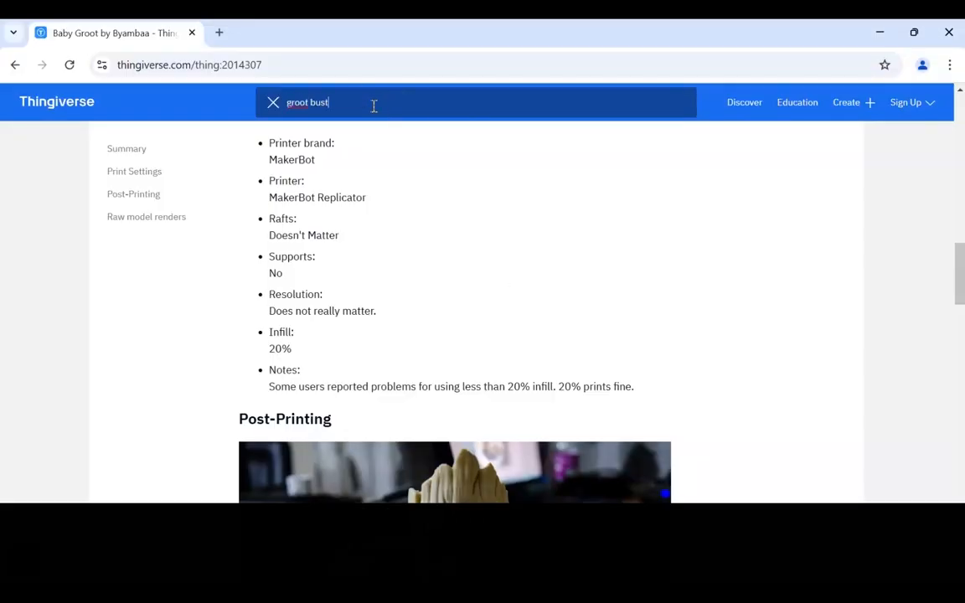
pyautogui.press('Return')
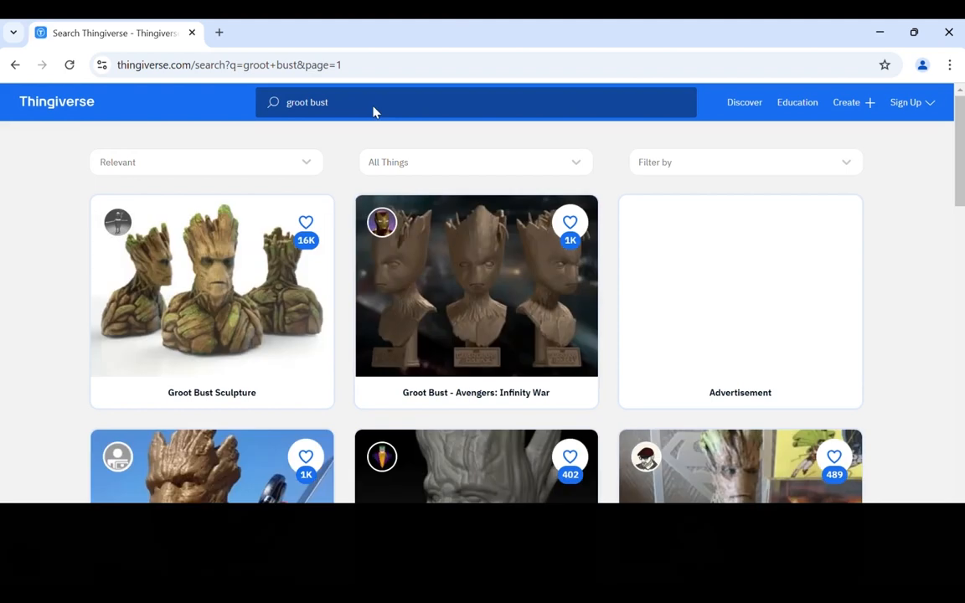
pyautogui.click(220, 273)
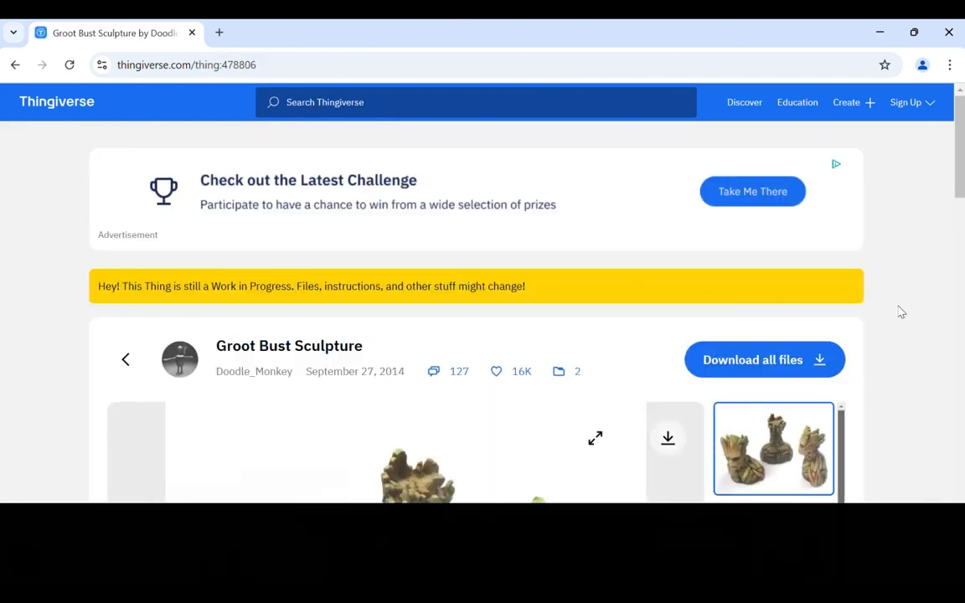
# Look over the Groot Bust Sculpture page and read its user comments for printing information
pyautogui.scroll(-2, 901, 311)
pyautogui.scroll(1, 907, 312)
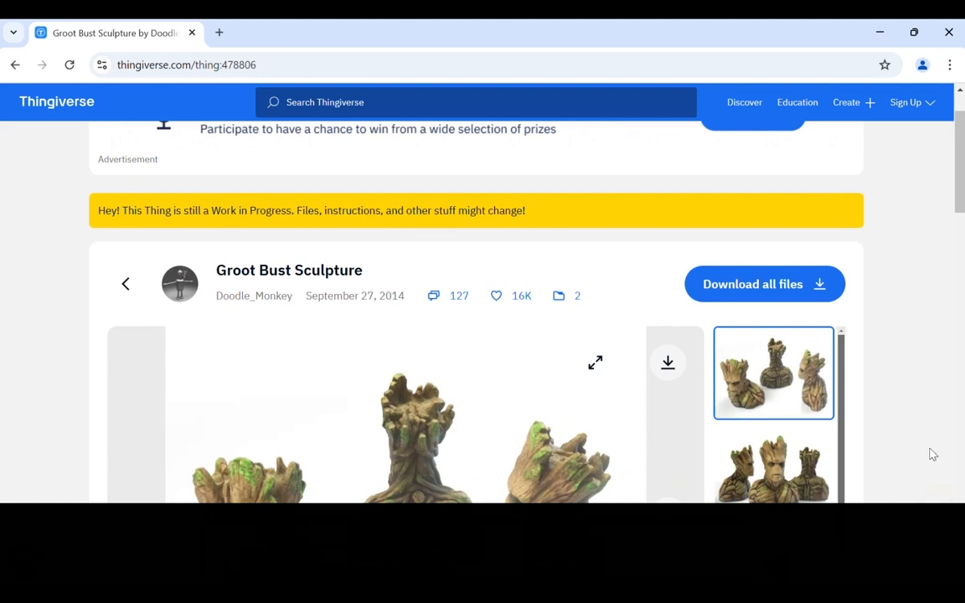
pyautogui.scroll(-6, 918, 398)
pyautogui.scroll(-2, 918, 392)
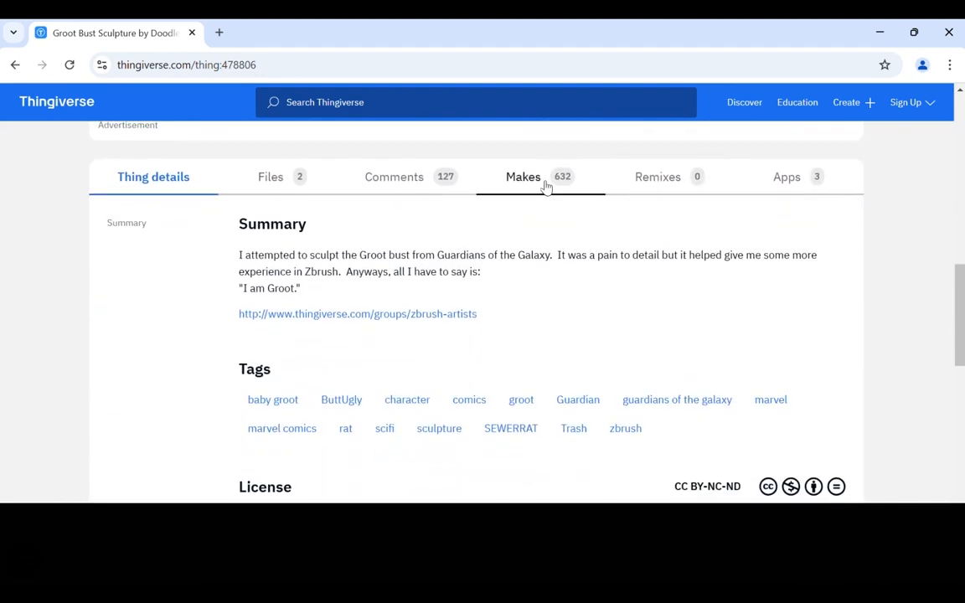
pyautogui.click(427, 181)
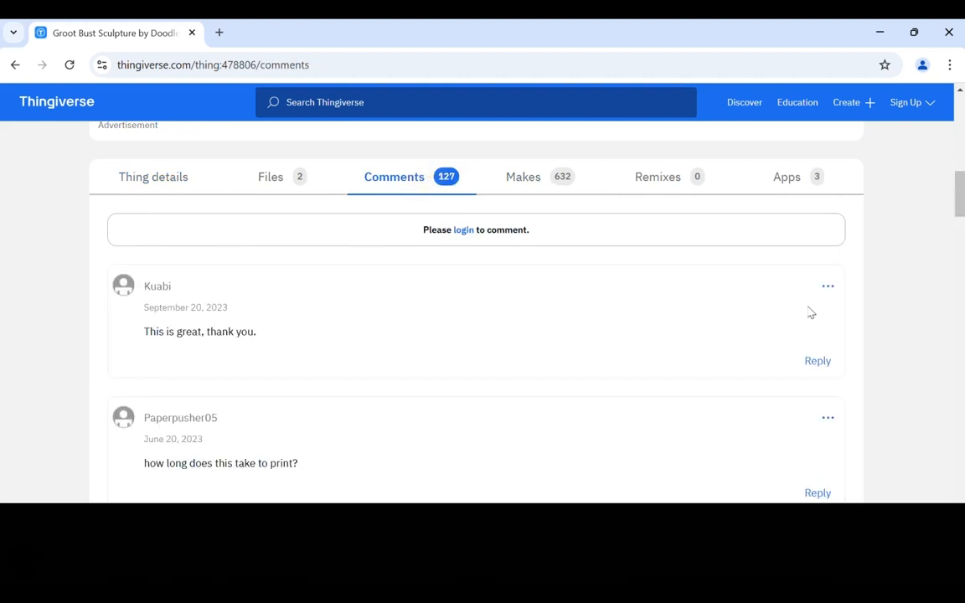
pyautogui.scroll(-1, 811, 313)
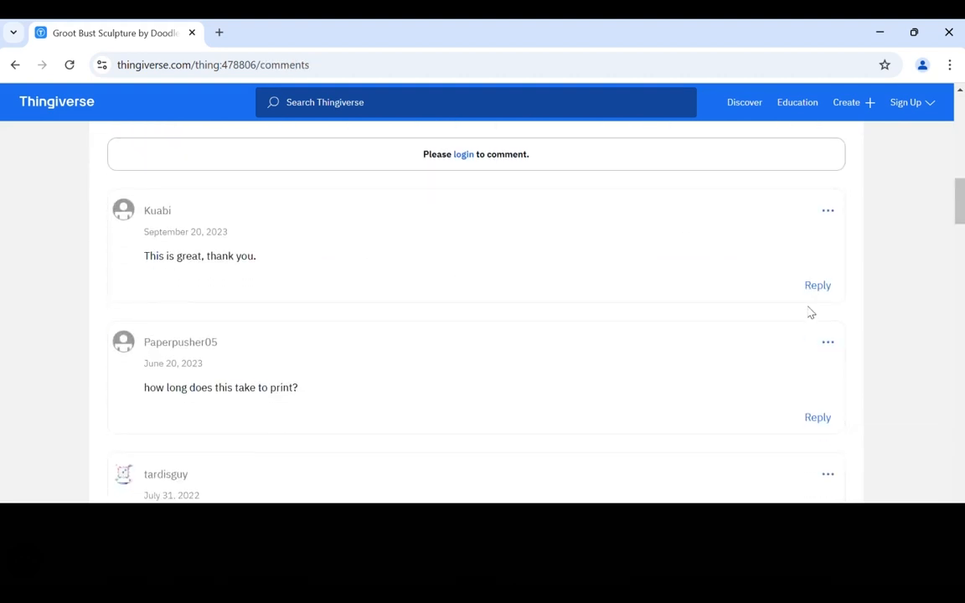
pyautogui.scroll(-2, 793, 310)
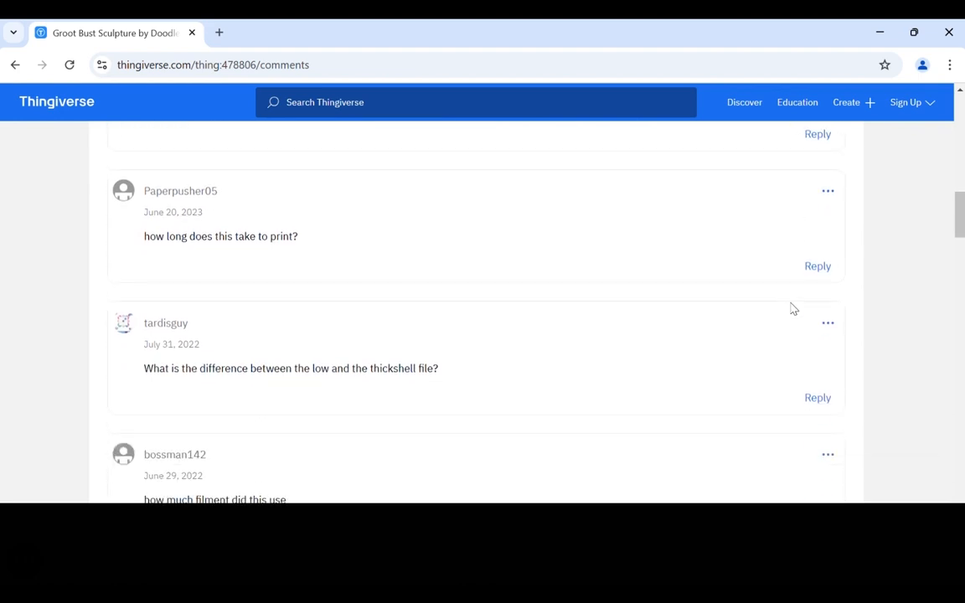
pyautogui.scroll(4, 791, 308)
# Browse the photos of the sculpture's community makes
pyautogui.click(578, 255)
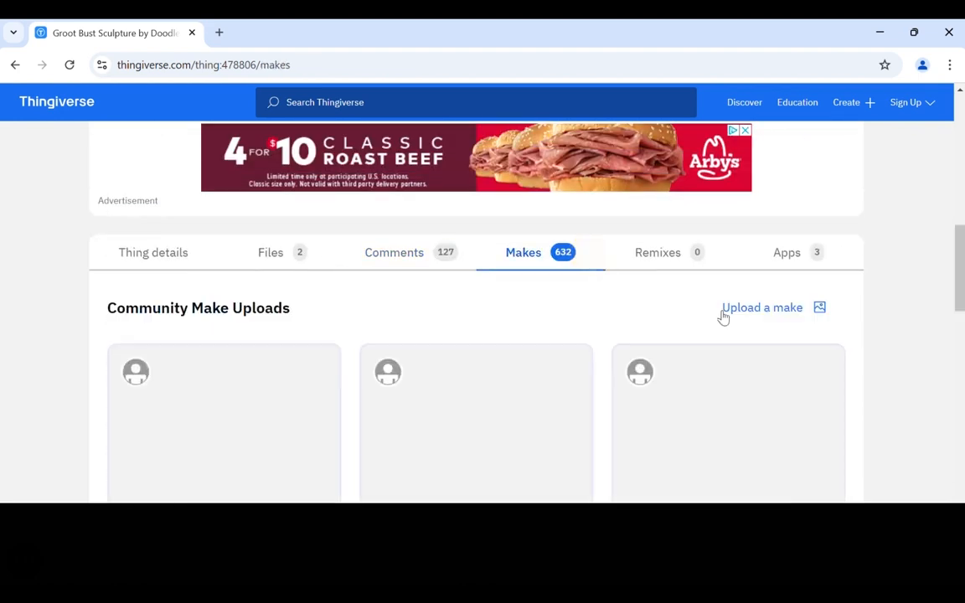
pyautogui.scroll(-1, 895, 337)
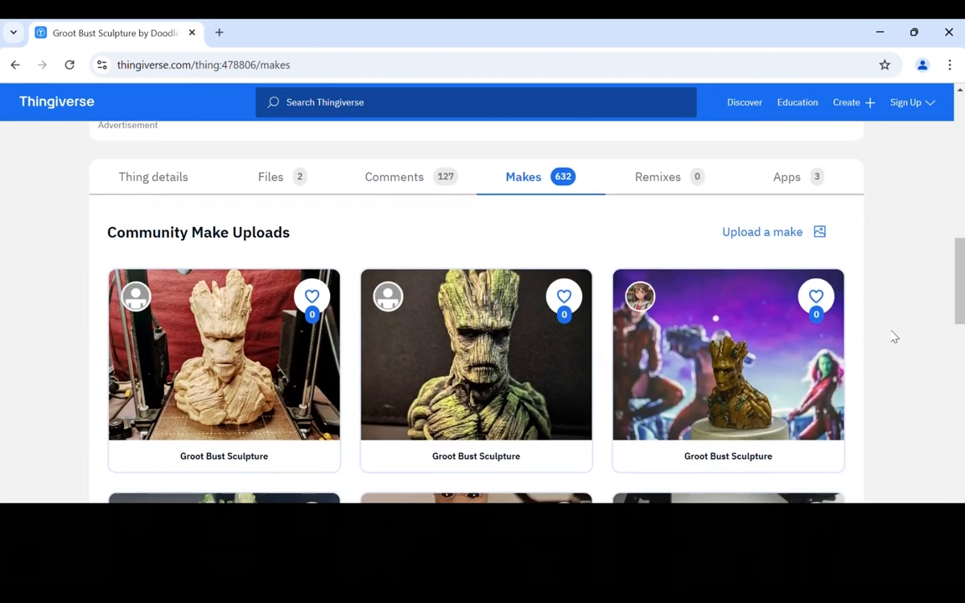
pyautogui.scroll(-6, 895, 337)
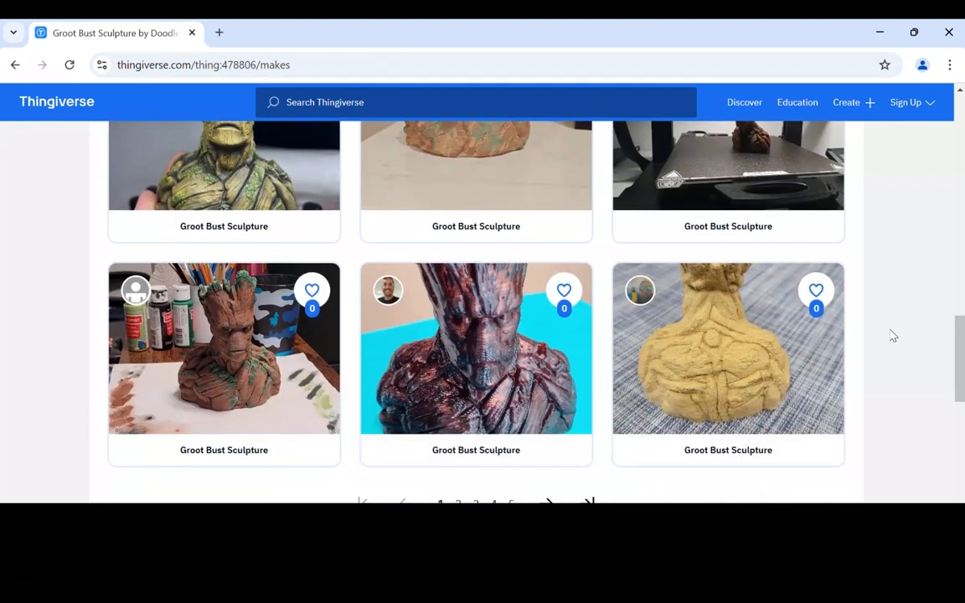
pyautogui.scroll(6, 892, 335)
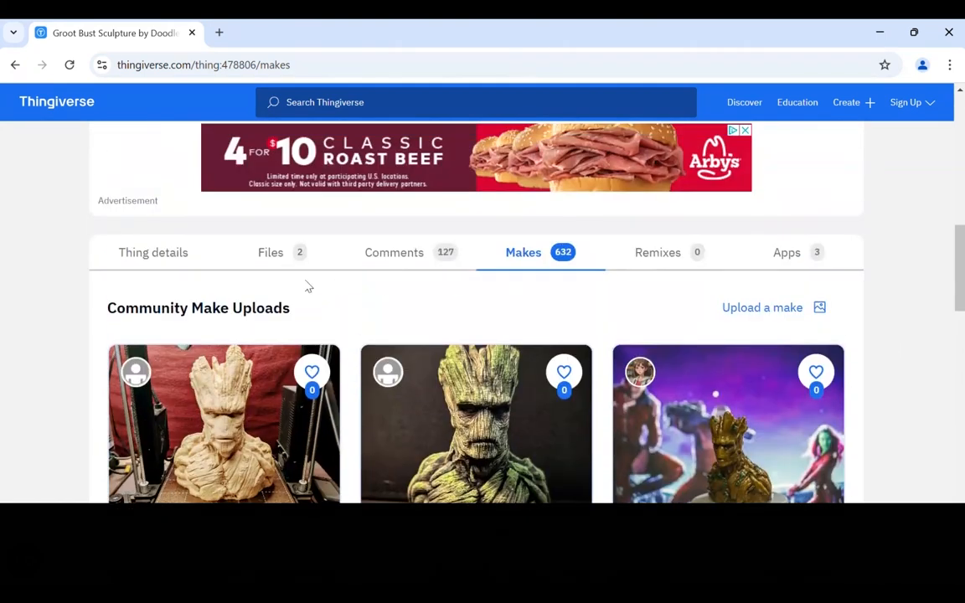
# Review the sculpture's summary and product photos, and show its list of downloadable files
pyautogui.click(149, 261)
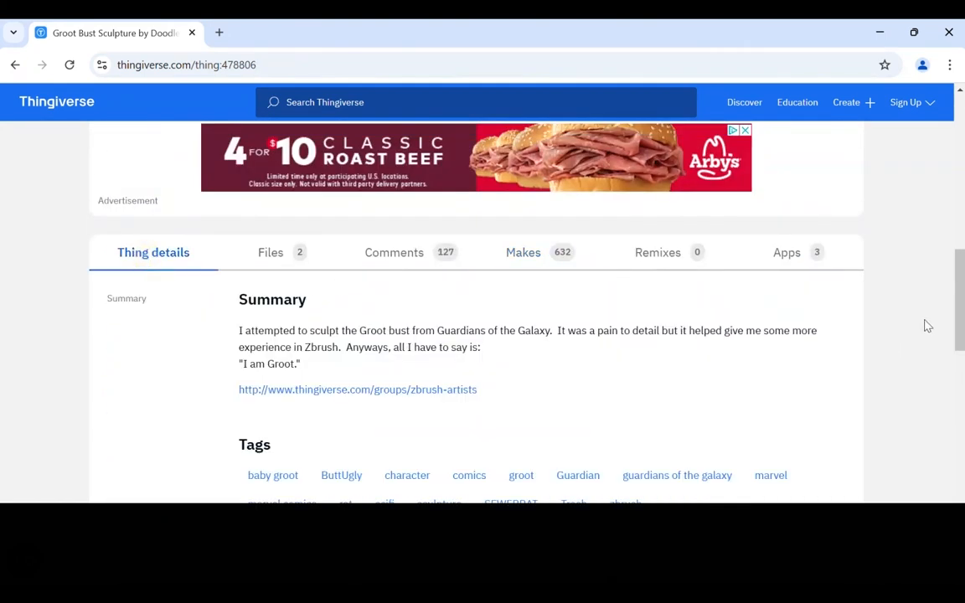
pyautogui.scroll(-1, 912, 327)
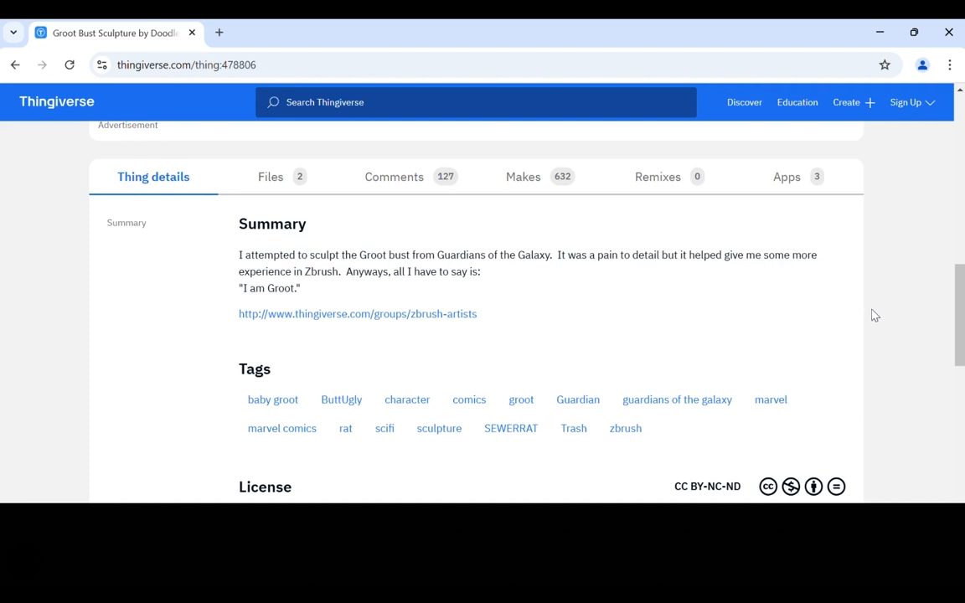
pyautogui.scroll(-1, 808, 301)
pyautogui.scroll(10, 872, 316)
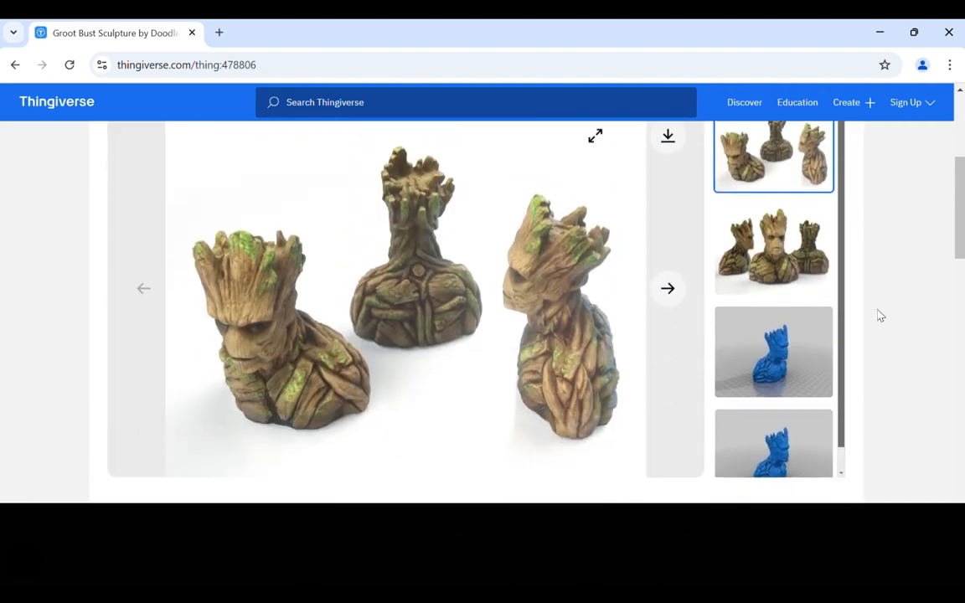
pyautogui.scroll(-8, 878, 315)
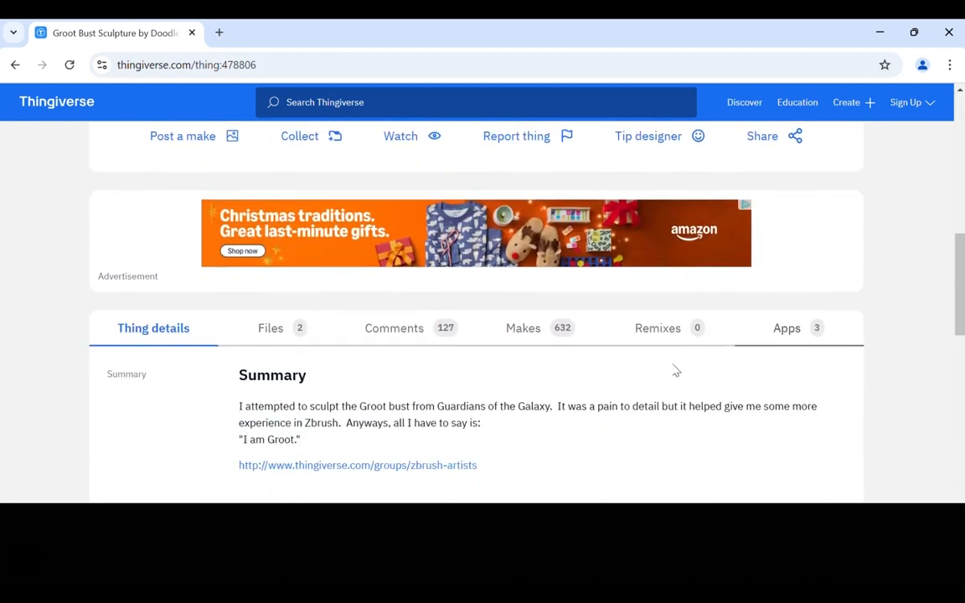
pyautogui.click(281, 335)
pyautogui.scroll(-3, 531, 368)
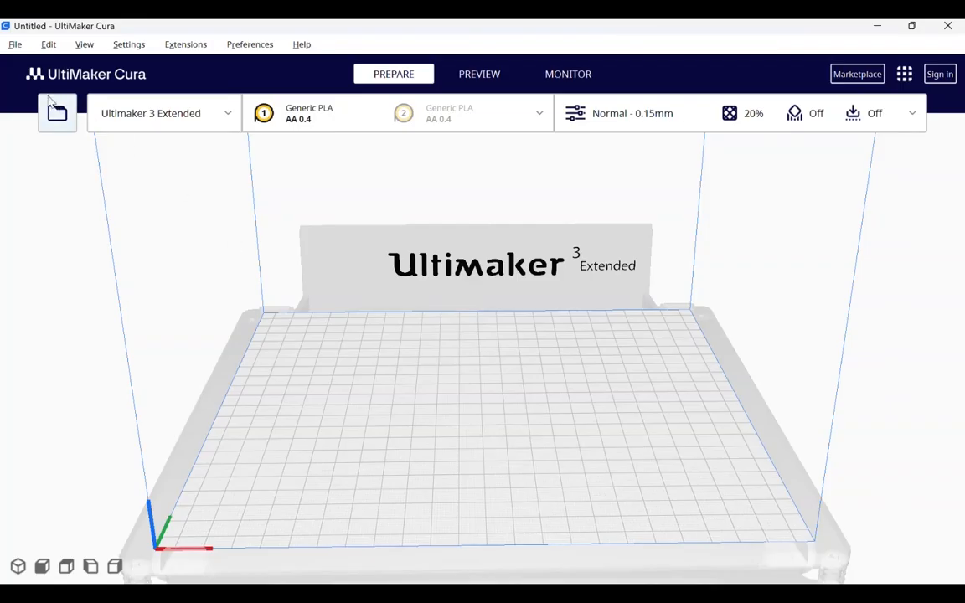
# Switch to UltiMaker Cura, load Low.stl from the Groot Bust Sculpture - 478806 files folder, and inspect the bust up close
pyautogui.click(15, 44)
pyautogui.click(53, 88)
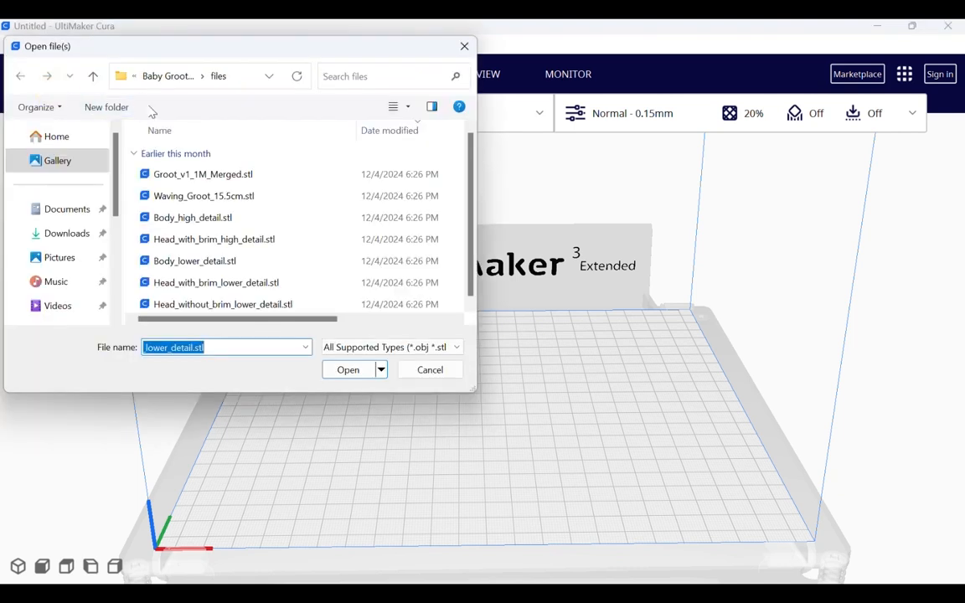
pyautogui.click(170, 77)
pyautogui.click(167, 81)
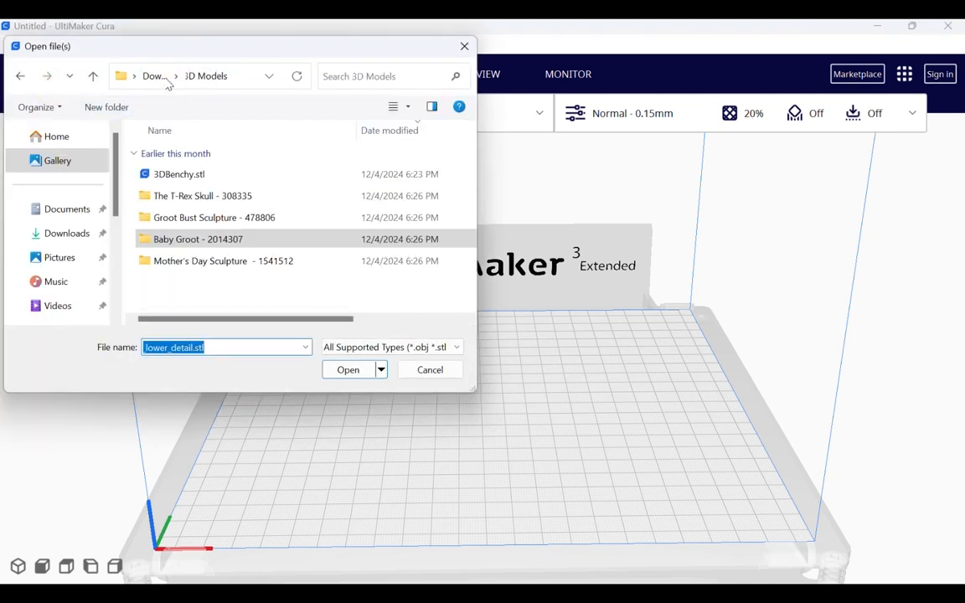
pyautogui.doubleClick(195, 216)
pyautogui.doubleClick(185, 200)
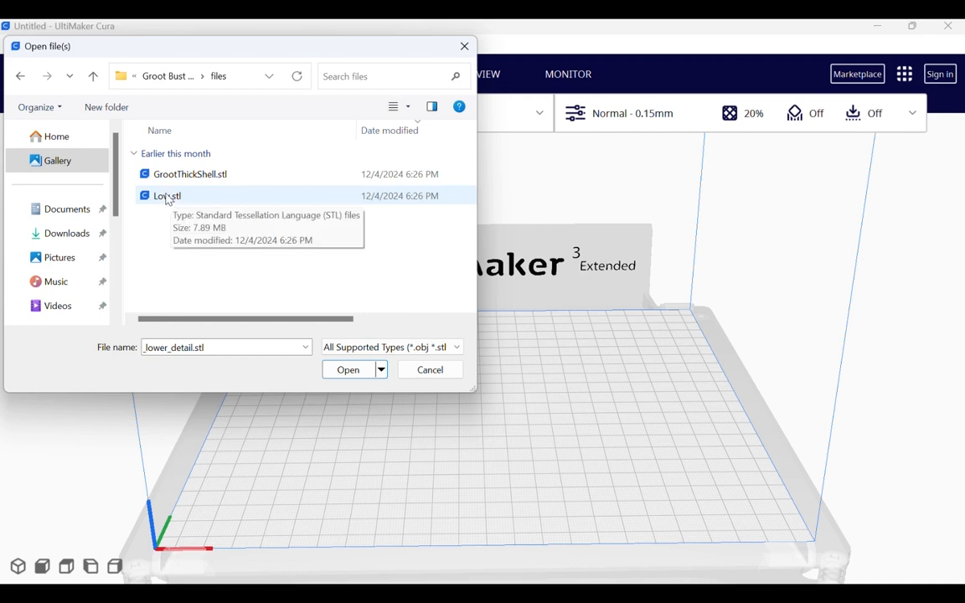
pyautogui.doubleClick(167, 196)
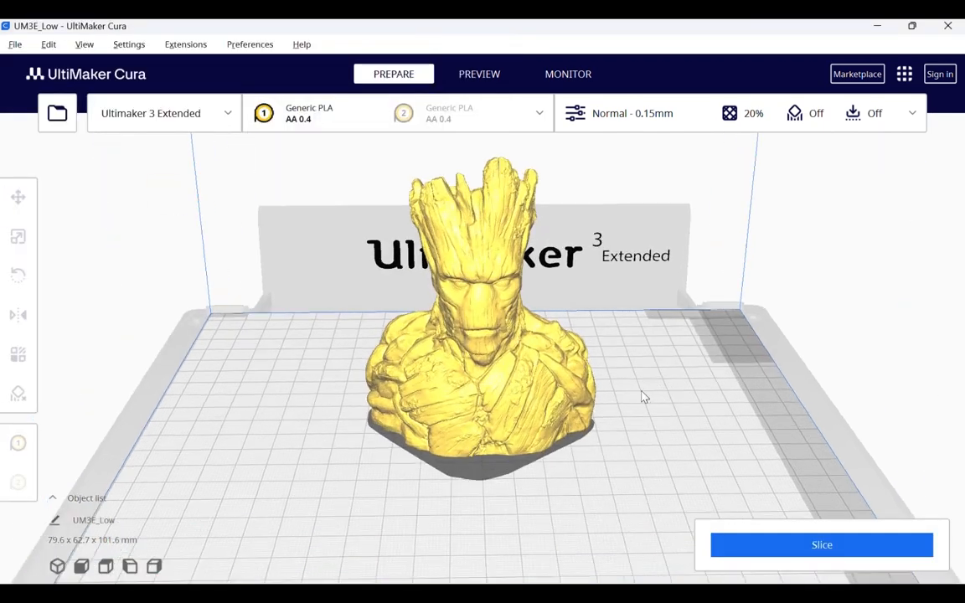
pyautogui.scroll(8, 644, 397)
pyautogui.moveTo(686, 392); pyautogui.dragTo(534, 343, button='right')
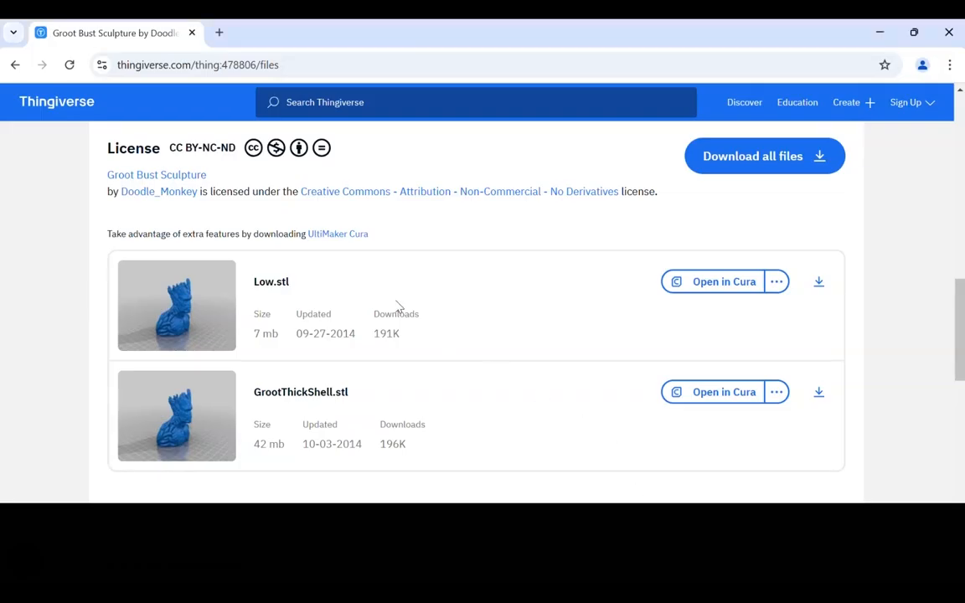
# Return to the Thingiverse model page and check the user comments for printing advice
pyautogui.scroll(2, 401, 303)
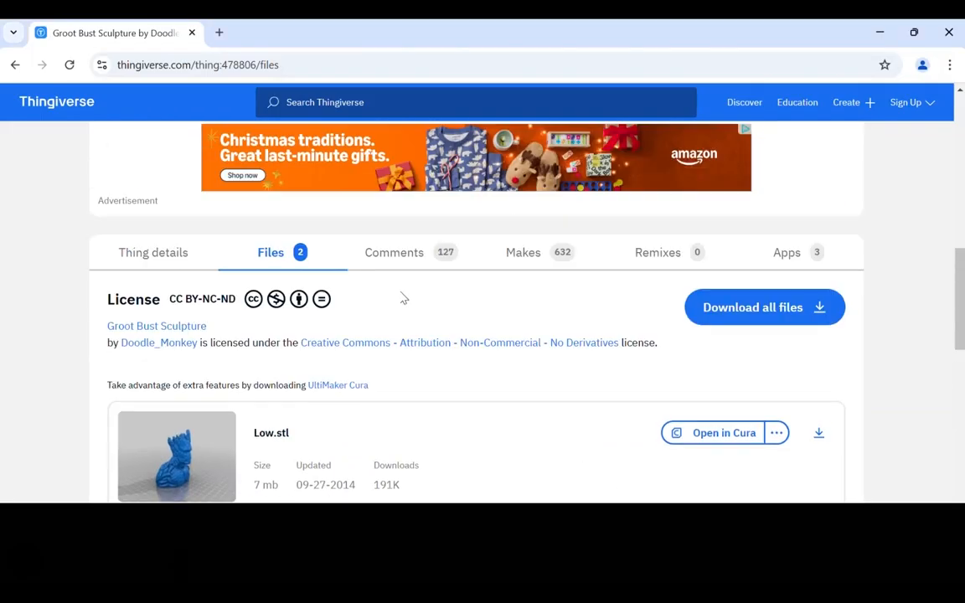
pyautogui.click(404, 253)
pyautogui.scroll(-3, 496, 331)
pyautogui.scroll(-3, 495, 339)
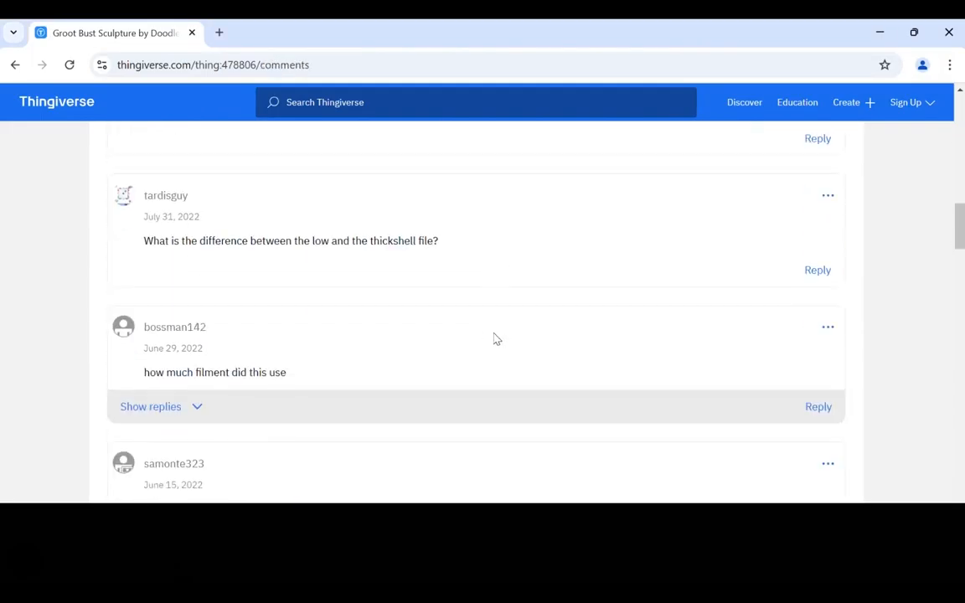
pyautogui.scroll(6, 494, 339)
# Check the print settings of the second community make, the green painted bust on a dark background, and return to the makes list
pyautogui.click(567, 340)
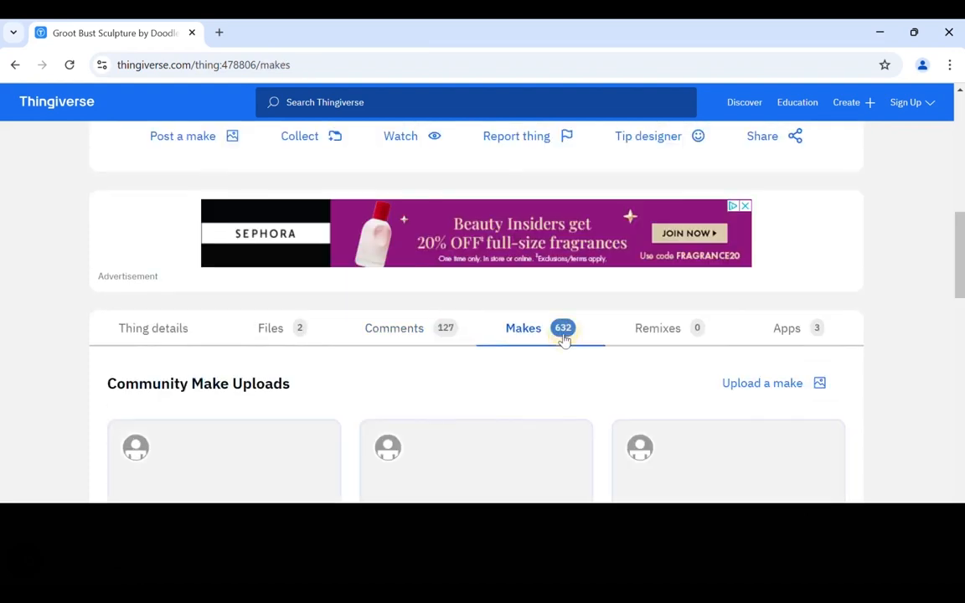
pyautogui.scroll(-2, 628, 385)
pyautogui.scroll(-3, 909, 431)
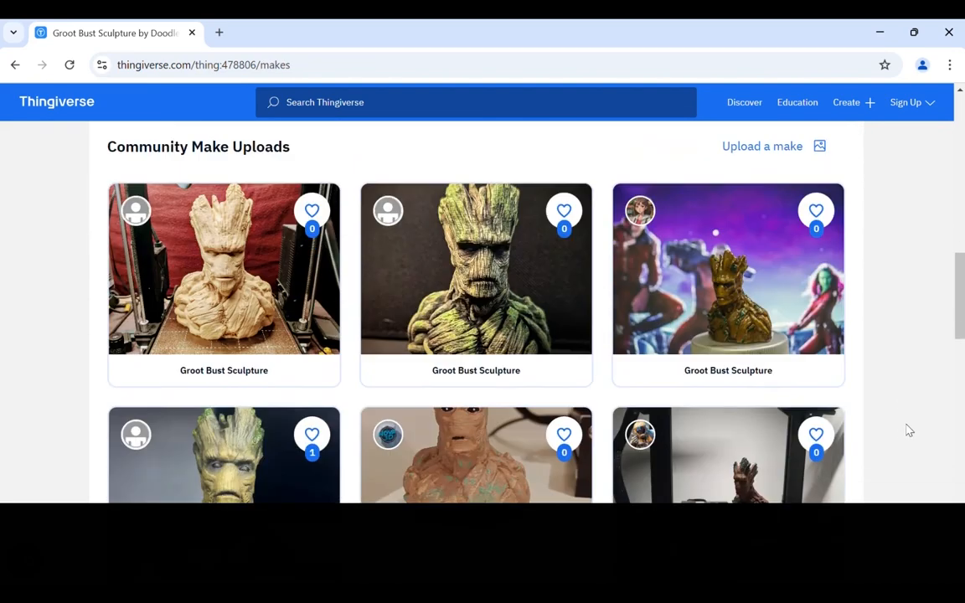
pyautogui.scroll(3, 909, 431)
pyautogui.click(518, 401)
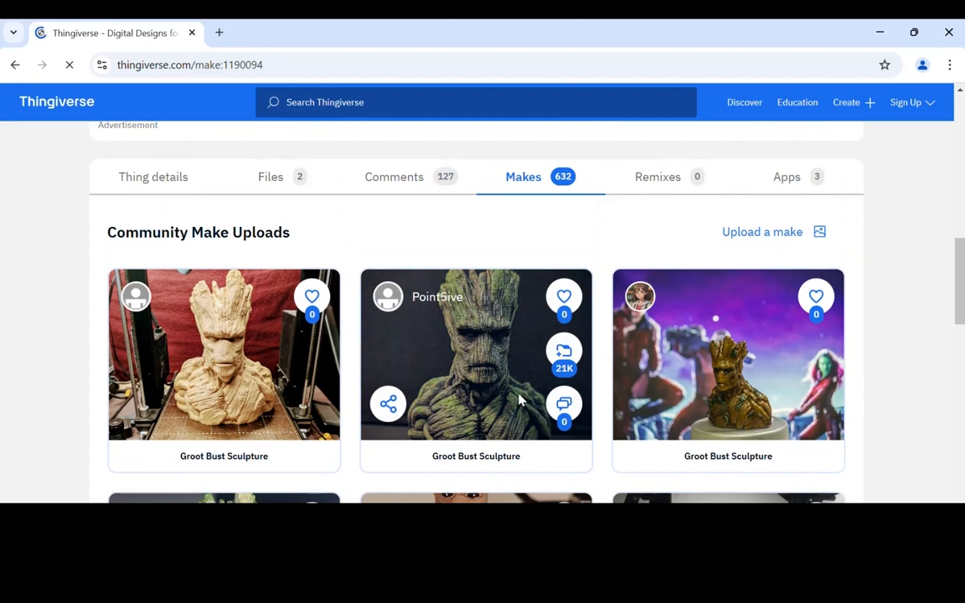
pyautogui.scroll(-5, 502, 402)
pyautogui.scroll(-5, 510, 404)
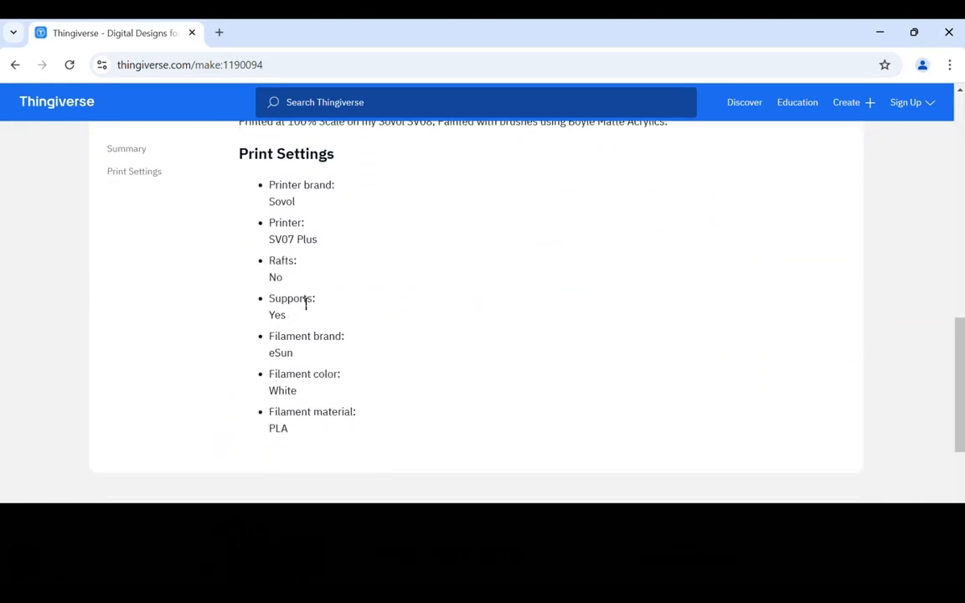
pyautogui.scroll(10, 313, 294)
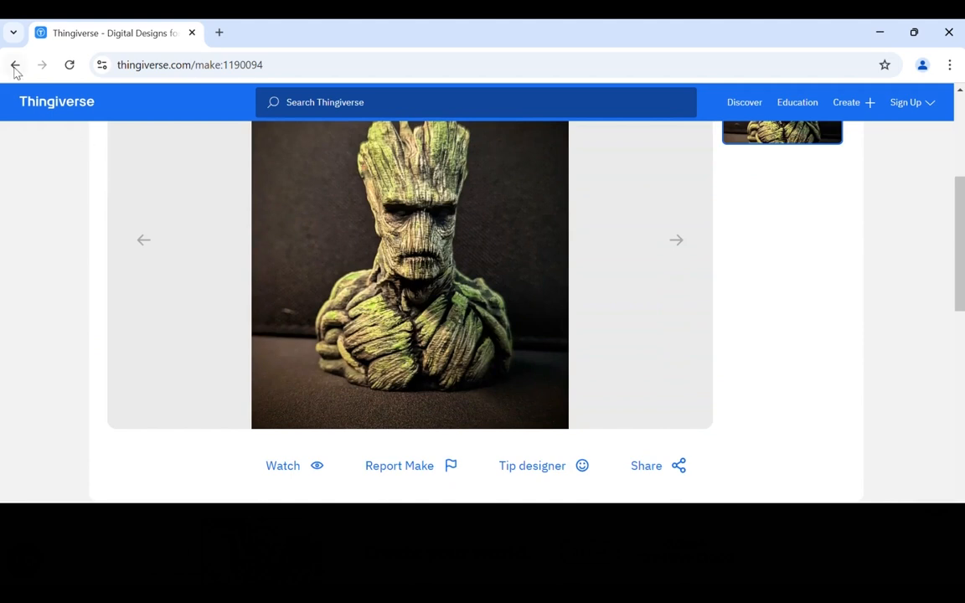
pyautogui.click(15, 65)
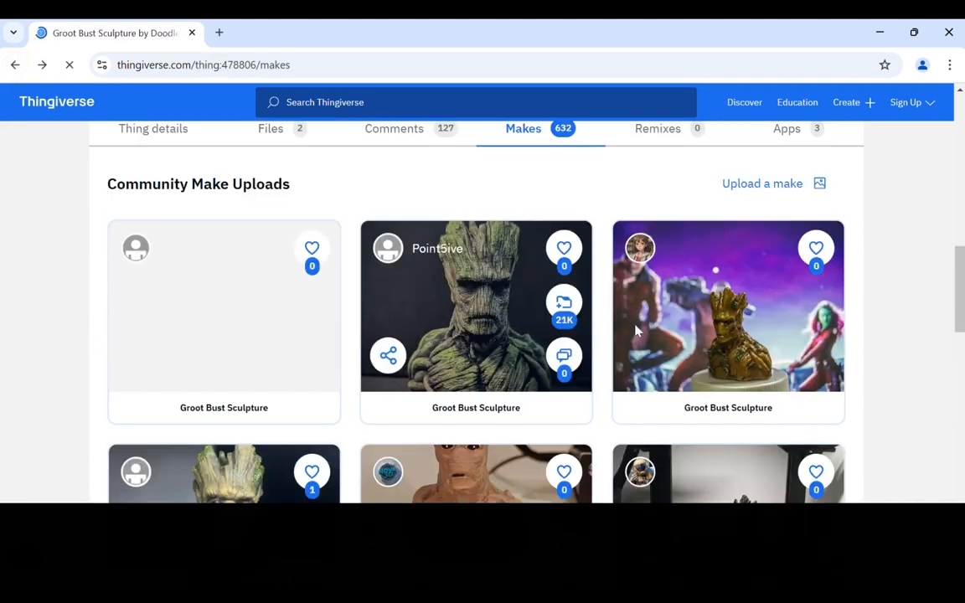
# Check the print settings of the hand-held painted bust make in the second row, and return to browsing the makes
pyautogui.scroll(-3, 718, 343)
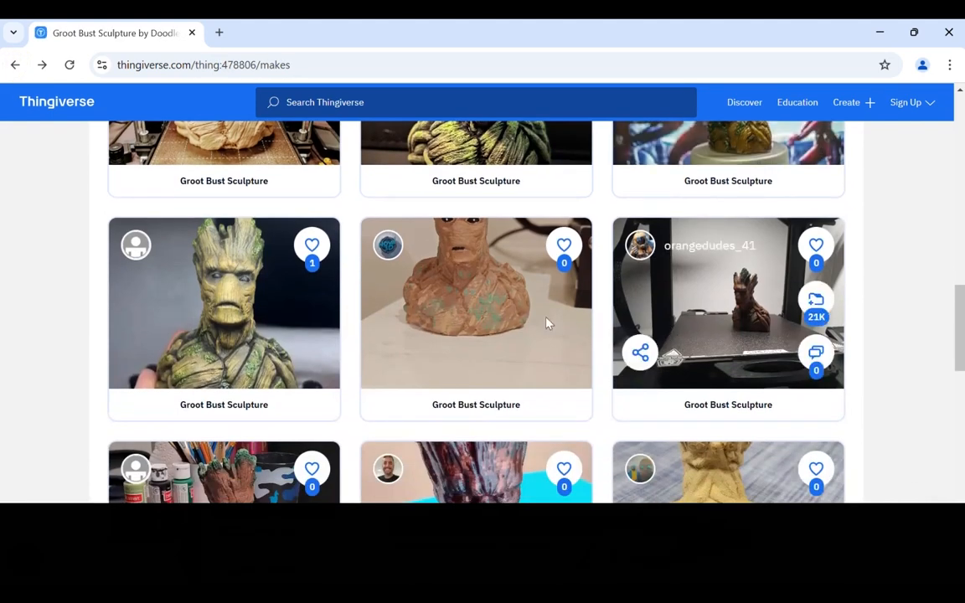
pyautogui.click(265, 325)
pyautogui.scroll(-10, 452, 339)
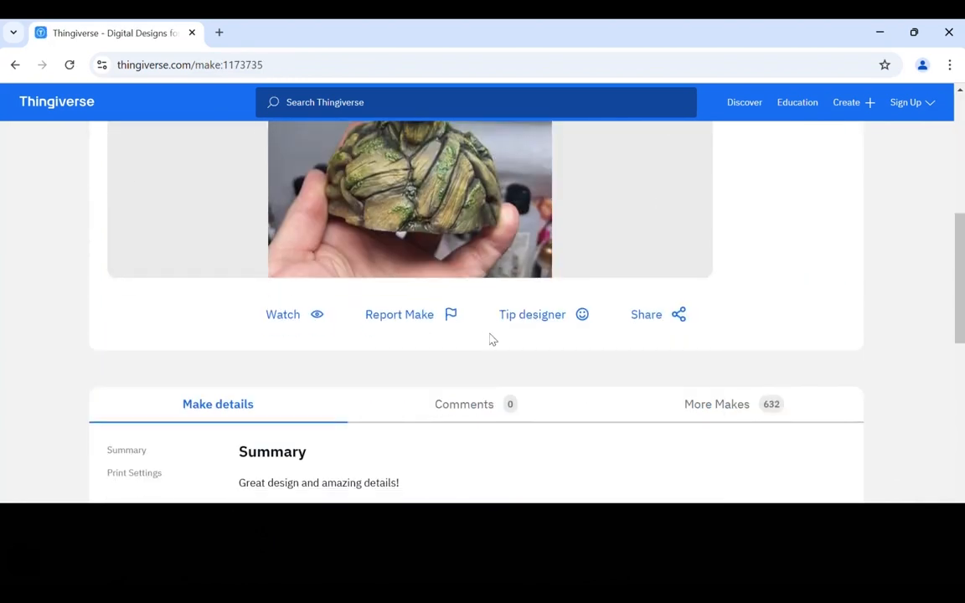
pyautogui.scroll(-1, 479, 340)
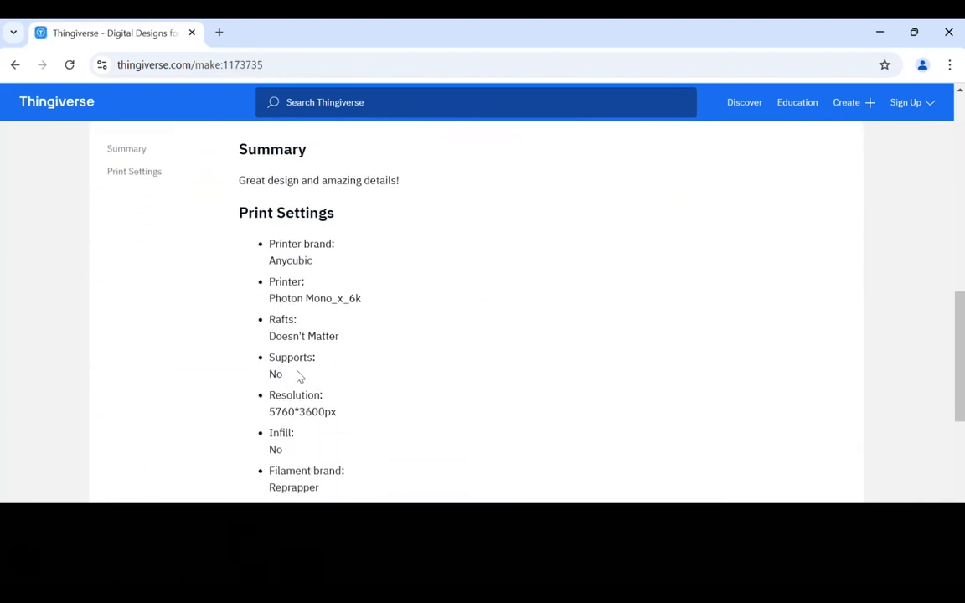
pyautogui.scroll(-1, 300, 374)
pyautogui.scroll(7, 342, 379)
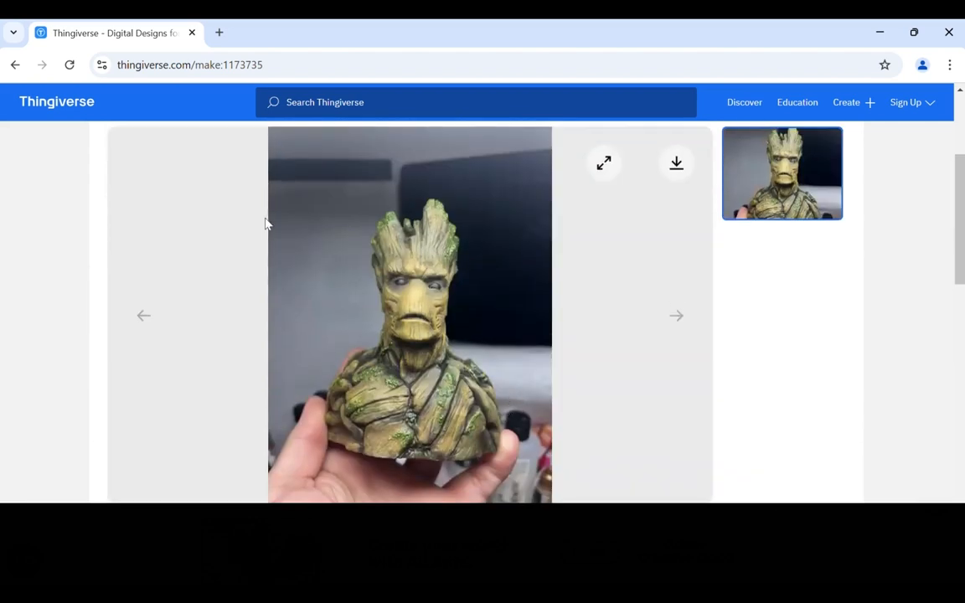
pyautogui.click(15, 65)
pyautogui.scroll(-2, 419, 315)
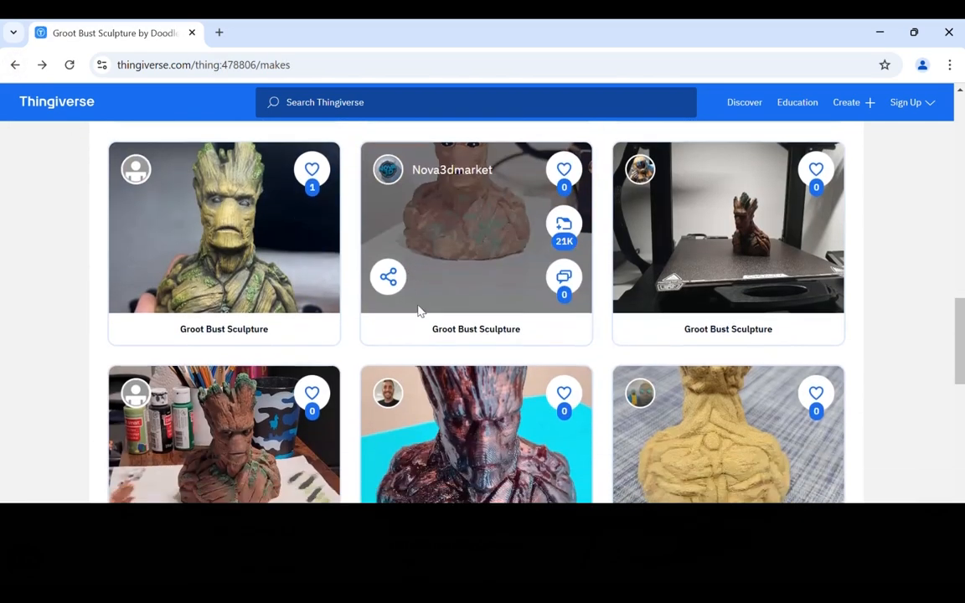
# Check the summary and print settings of the glossy reddish-brown bust make on a turquoise background, and return to the makes list
pyautogui.click(458, 383)
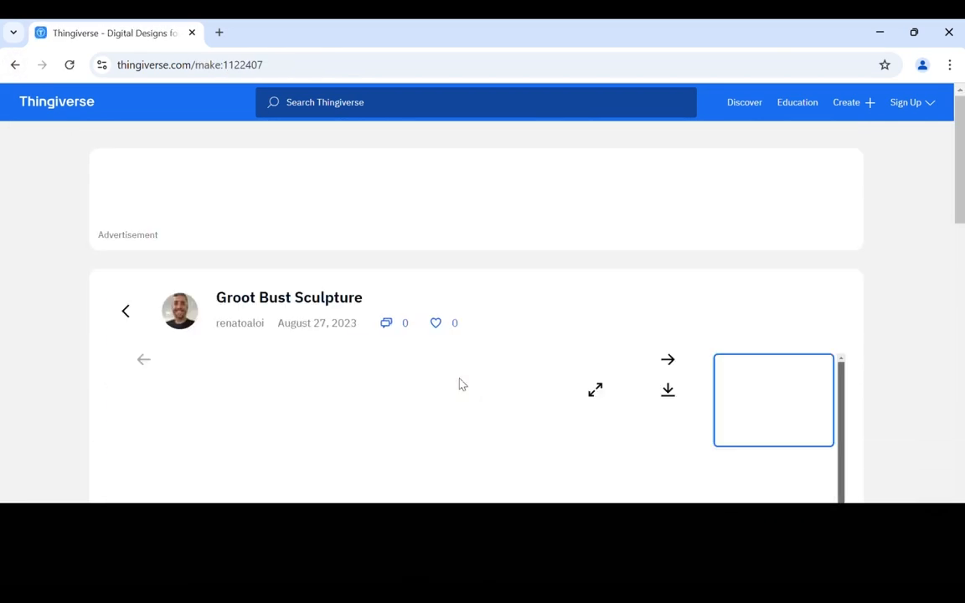
pyautogui.scroll(-3, 461, 381)
pyautogui.scroll(-5, 461, 376)
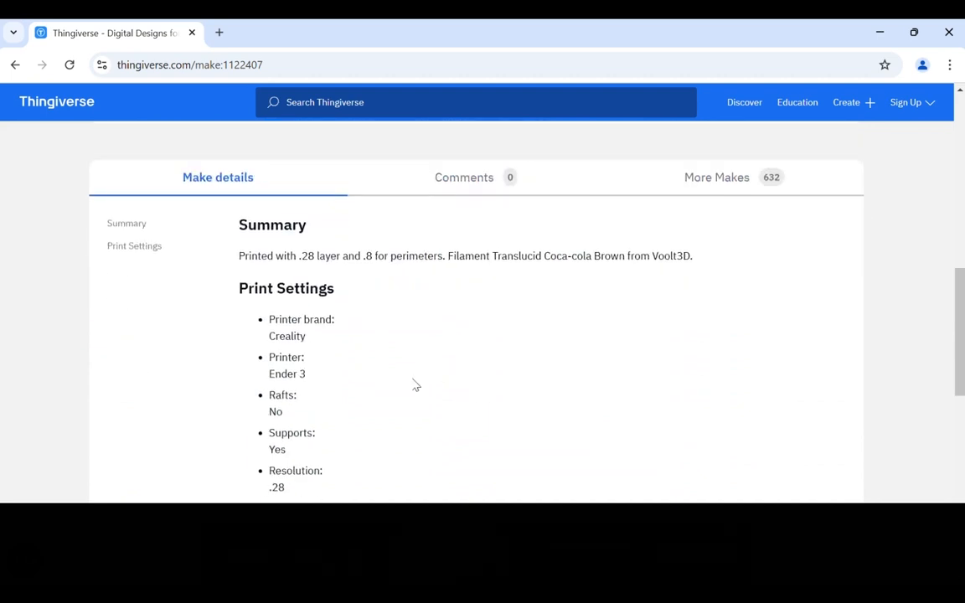
pyautogui.click(15, 65)
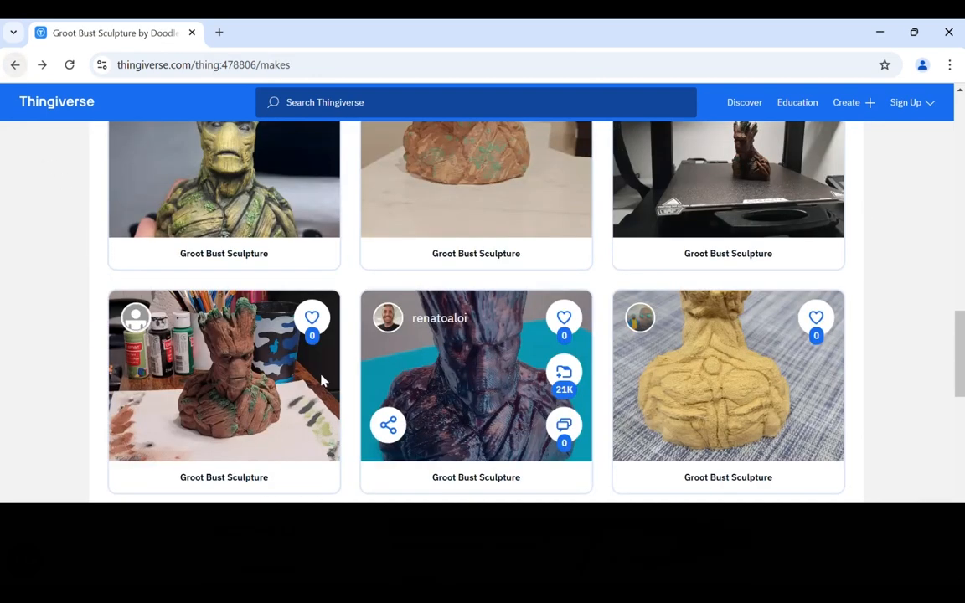
# Examine the community make showing the painted bust beside paint bottles and brushes, and return to the makes list
pyautogui.click(239, 384)
pyautogui.scroll(-8, 520, 382)
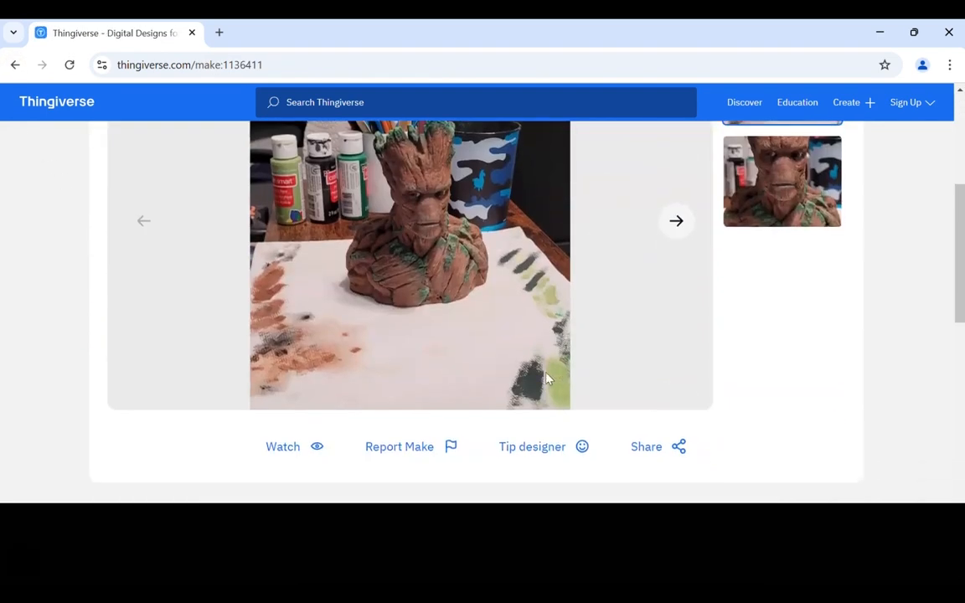
pyautogui.scroll(6, 325, 388)
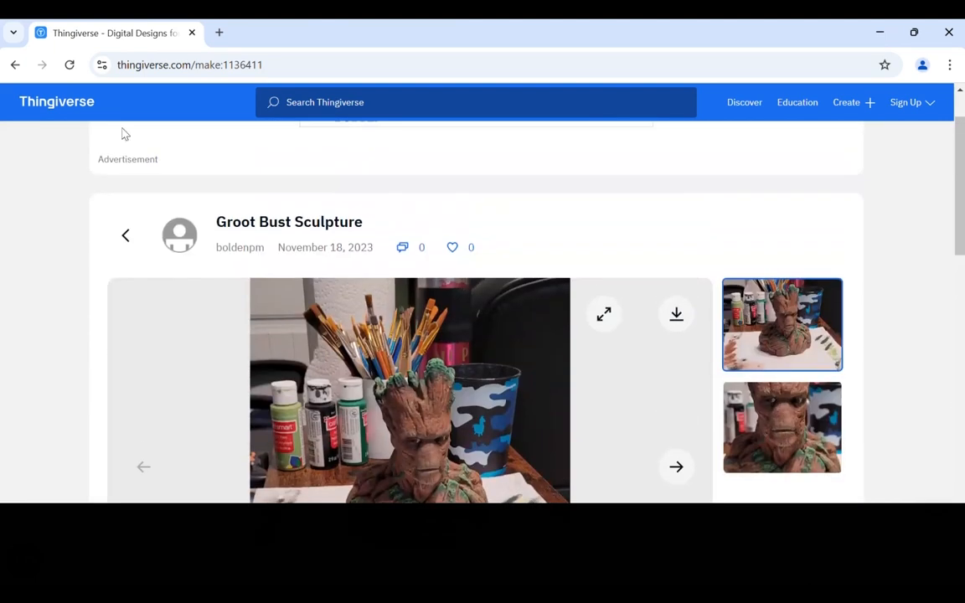
pyautogui.click(15, 65)
# Switch to UltiMaker Cura, inspect the red overhang areas under the chin and brow, and dismiss the Model Errors message
pyautogui.scroll(10, 888, 371)
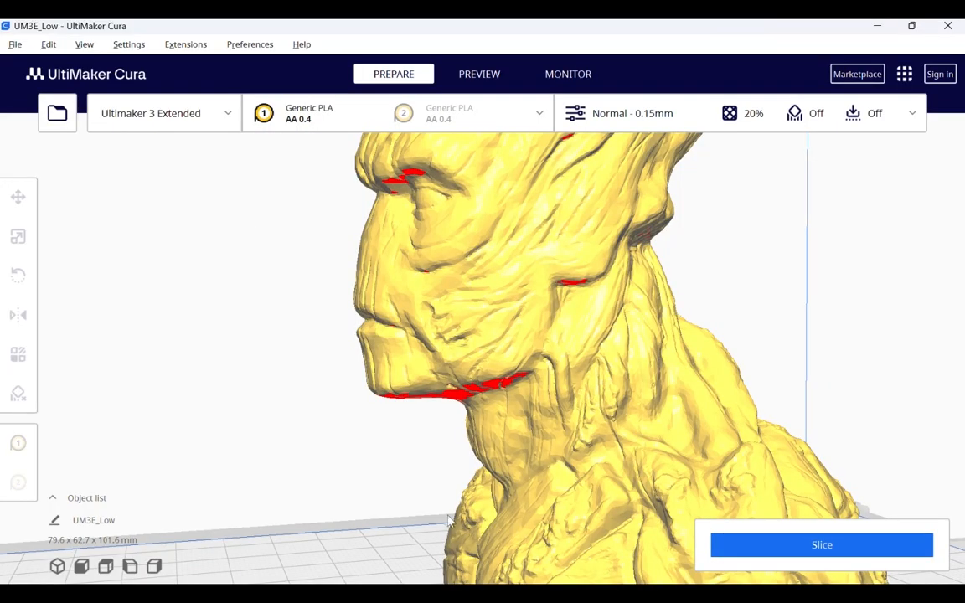
pyautogui.scroll(-5, 377, 476)
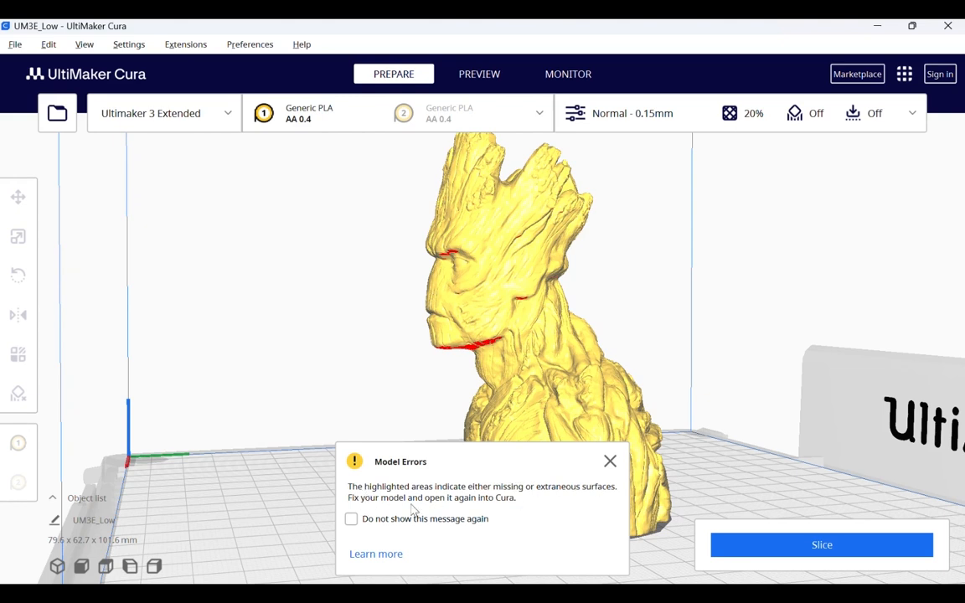
pyautogui.click(610, 460)
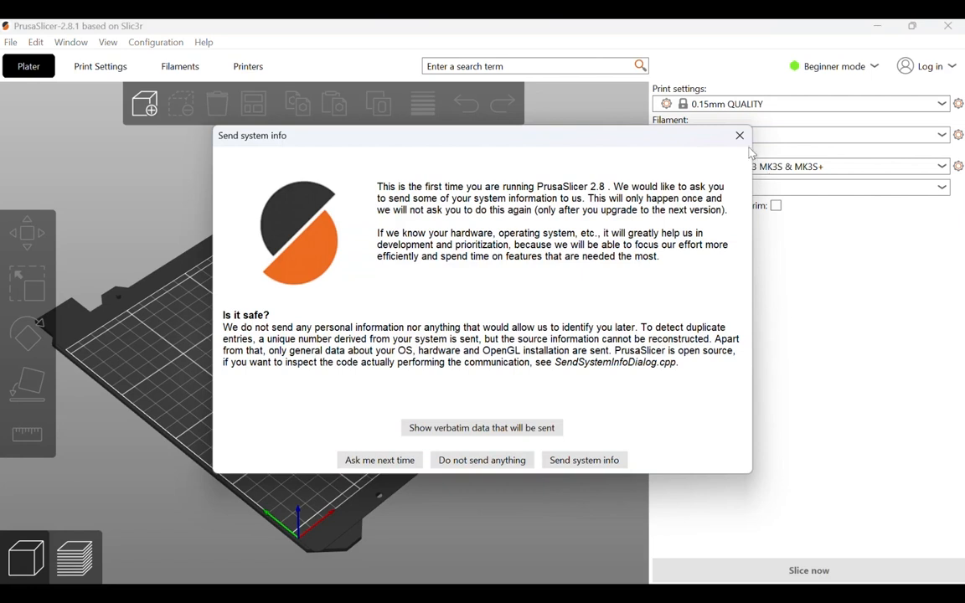
# Switch to PrusaSlicer and dismiss the Send system info dialog and the Measurement tool tip
pyautogui.click(734, 133)
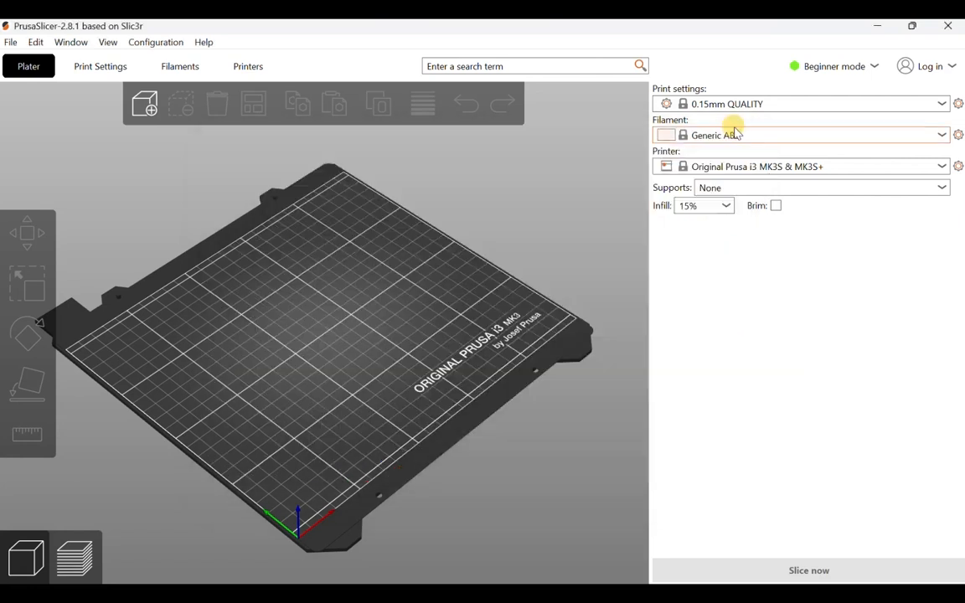
pyautogui.click(628, 444)
pyautogui.click(627, 484)
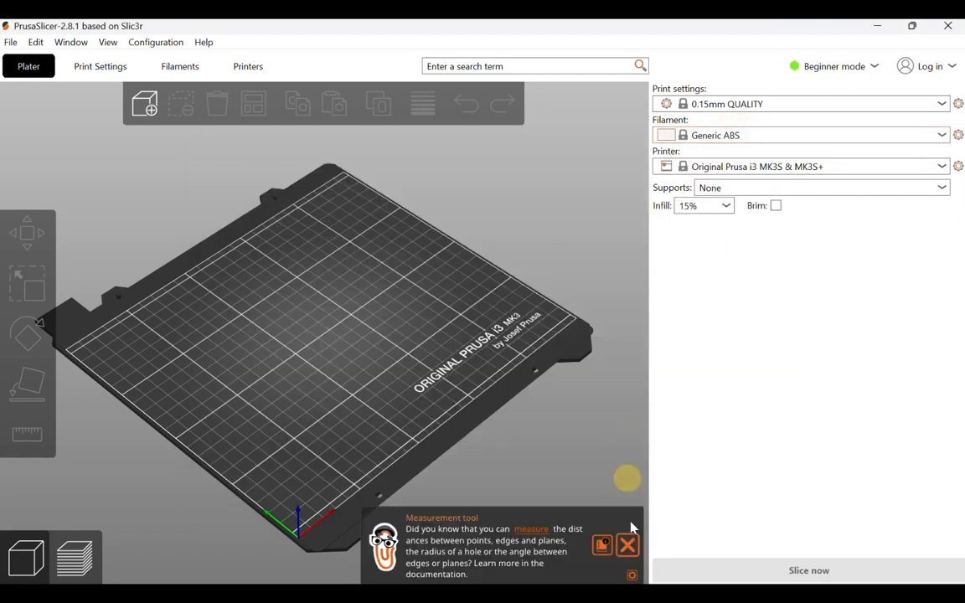
pyautogui.click(627, 545)
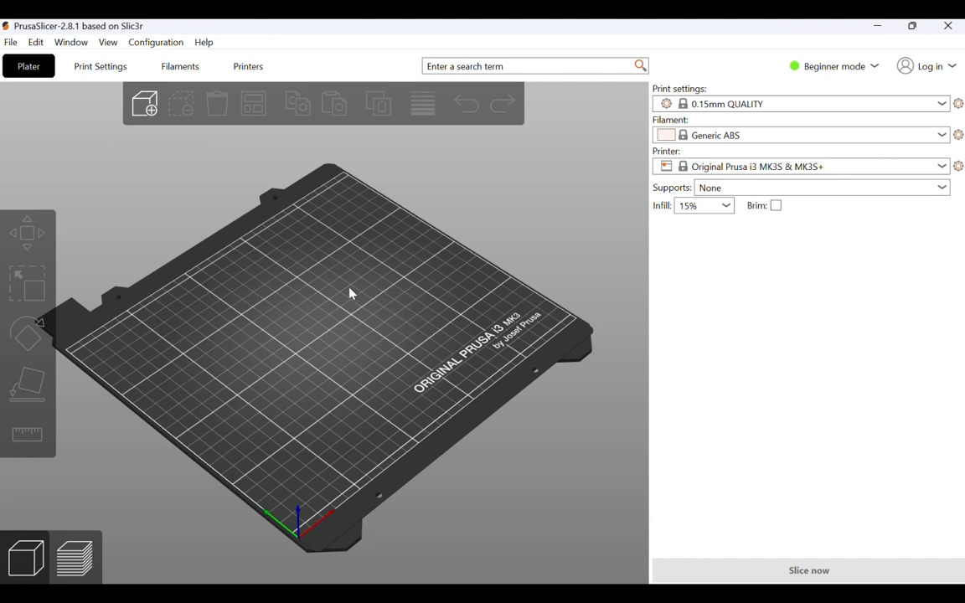
# Import Low.stl from the Groot Bust Sculpture - 478806 files folder in Downloads > 3D Models
pyautogui.click(11, 42)
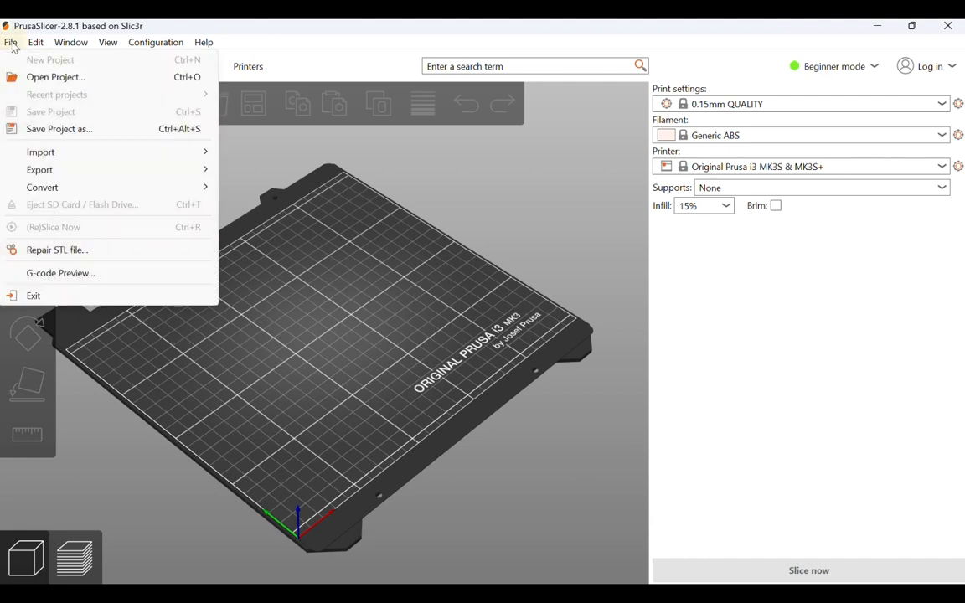
pyautogui.moveTo(74, 156)
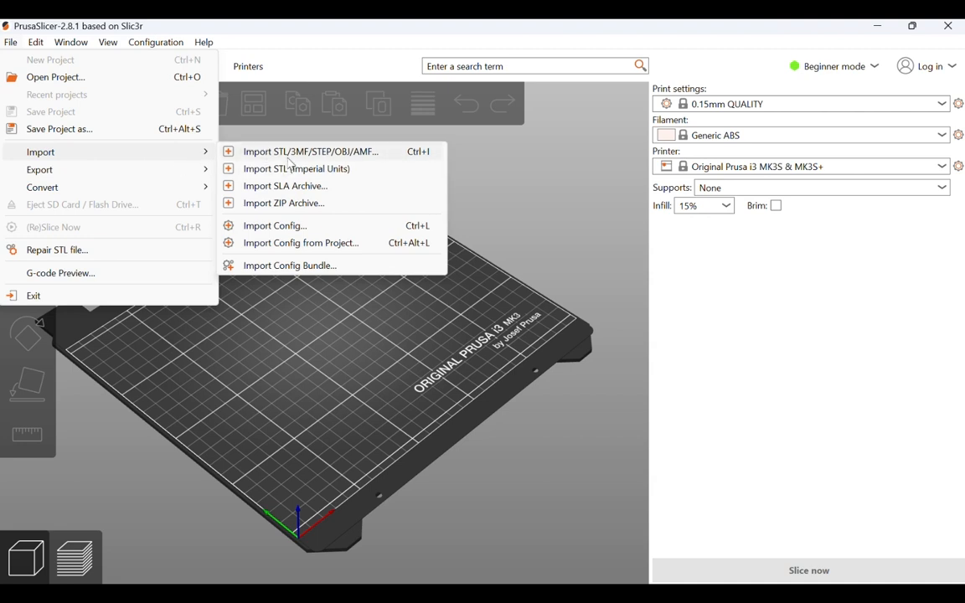
pyautogui.click(282, 153)
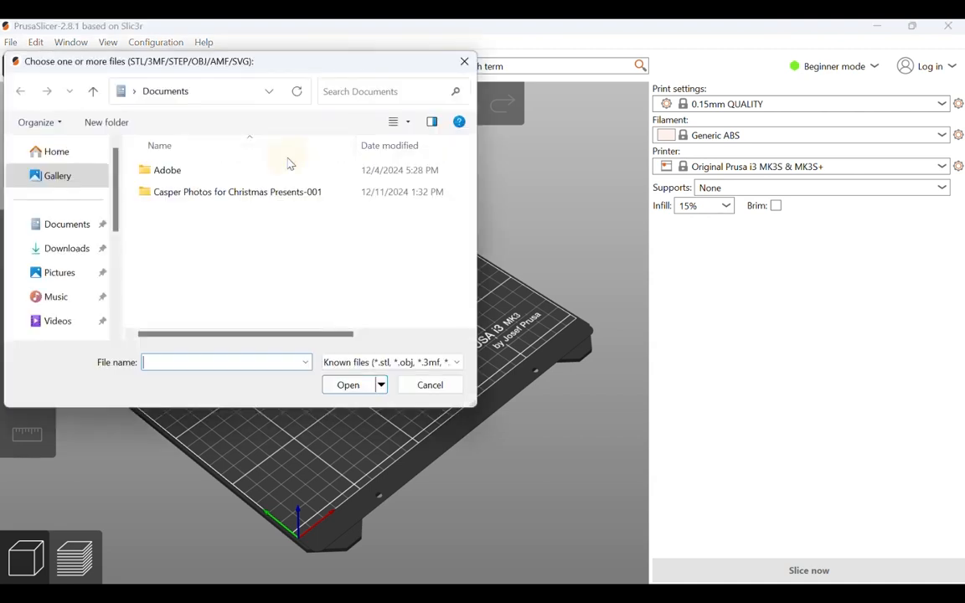
pyautogui.click(64, 255)
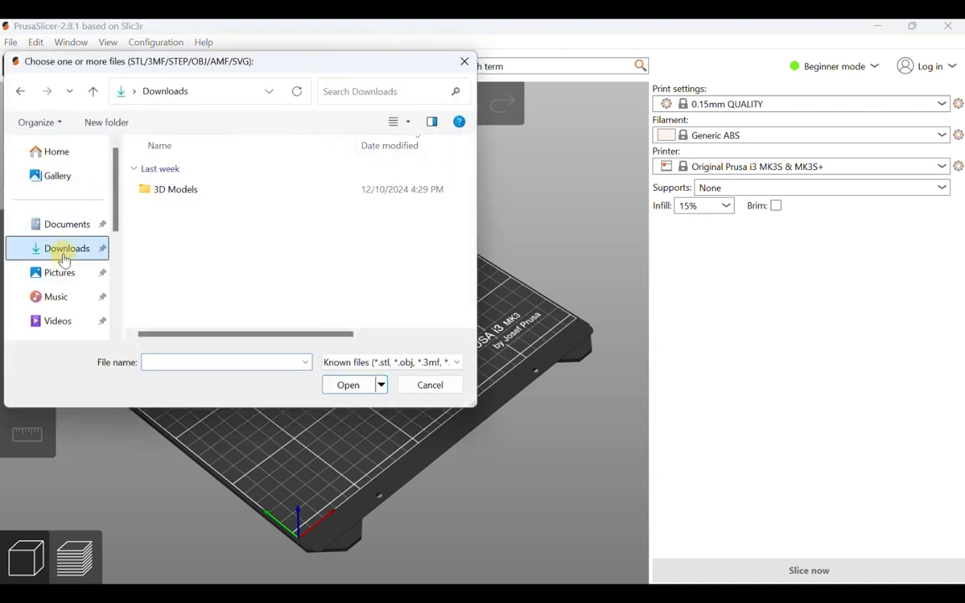
pyautogui.doubleClick(186, 191)
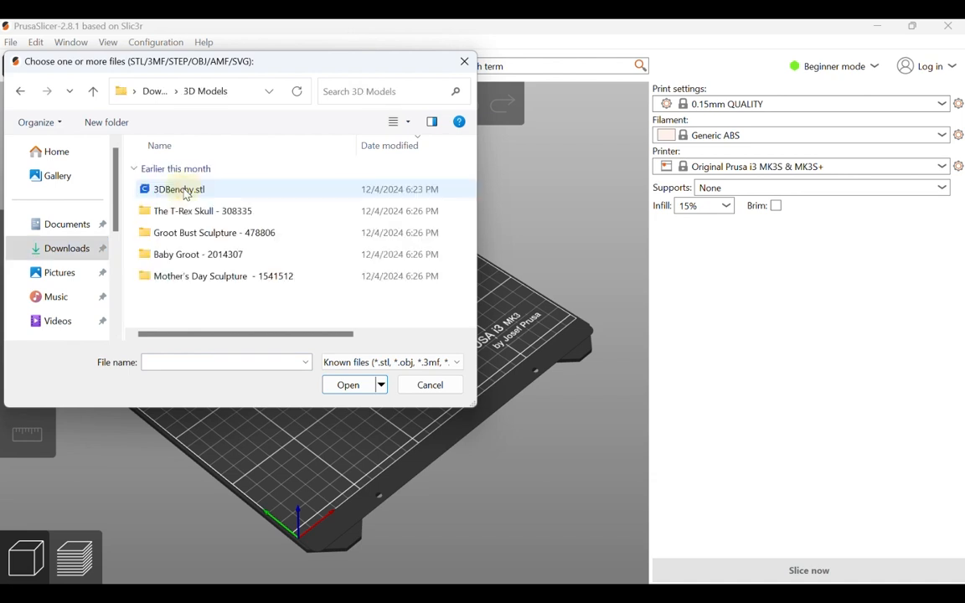
pyautogui.doubleClick(187, 233)
pyautogui.click(189, 213)
pyautogui.doubleClick(189, 213)
pyautogui.doubleClick(189, 213)
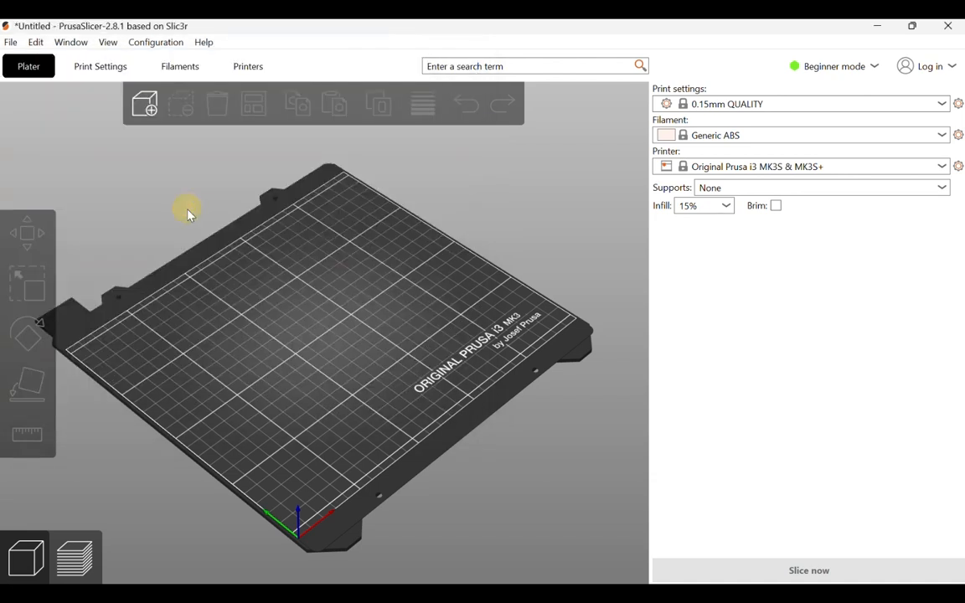
pyautogui.scroll(3, 415, 355)
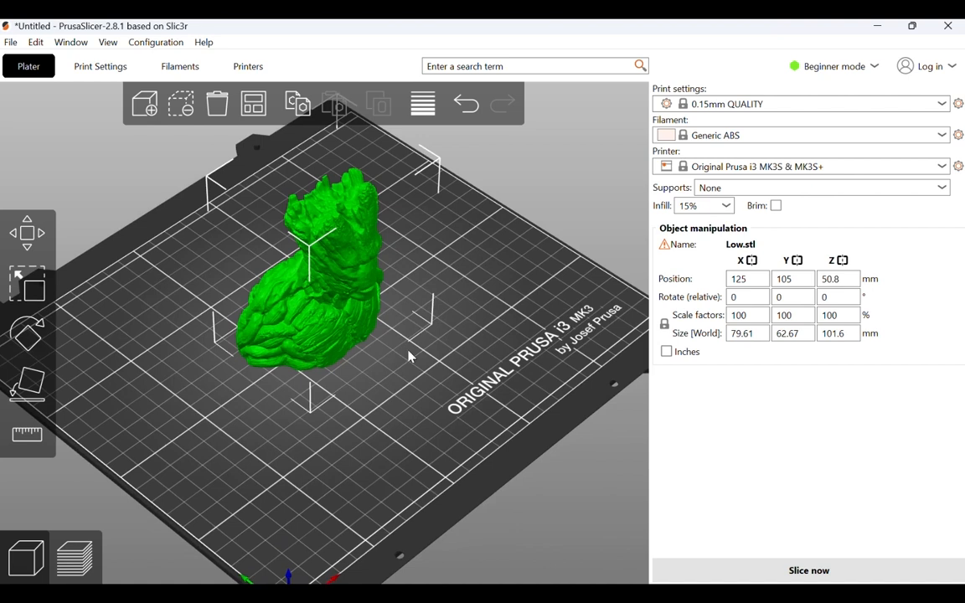
# Repair the bust with the Windows repair algorithm and export it as Low-repaired in the same files folder
pyautogui.rightClick(364, 317)
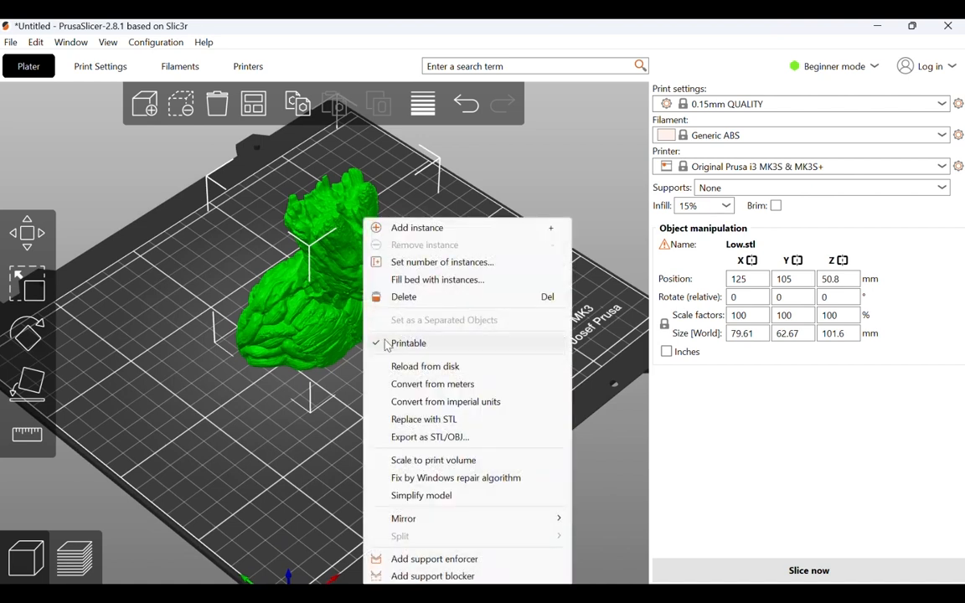
pyautogui.click(471, 480)
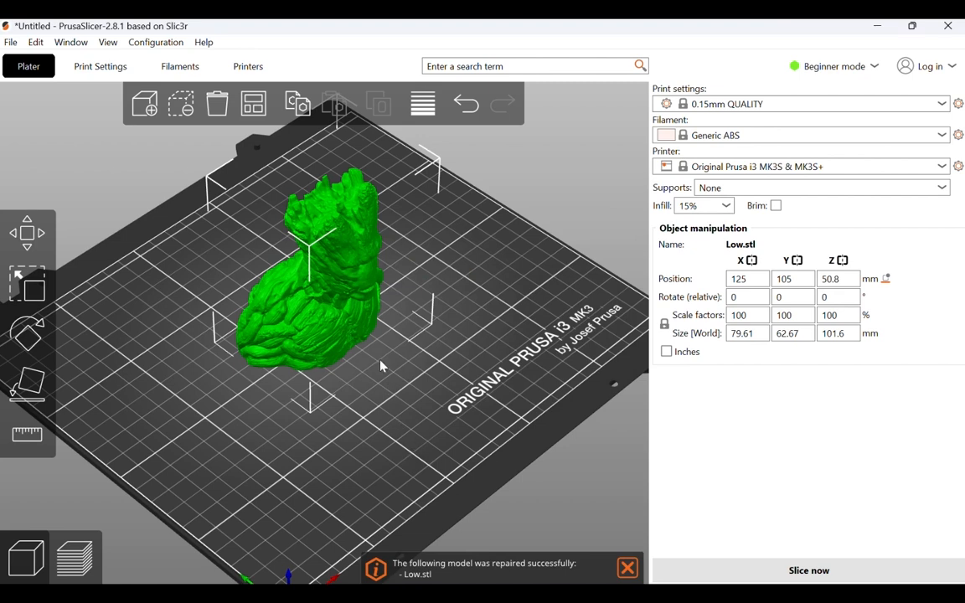
pyautogui.rightClick(331, 316)
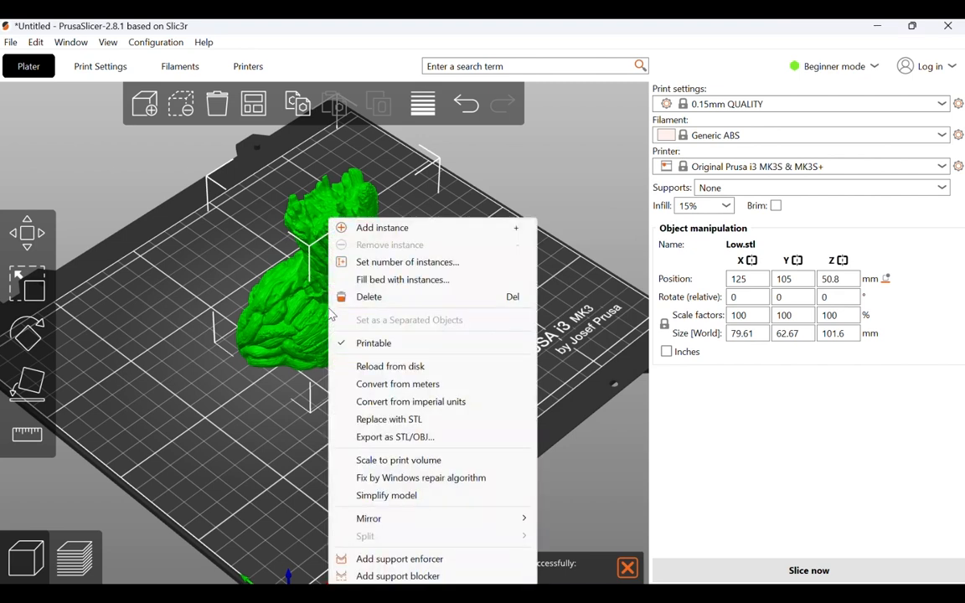
pyautogui.click(401, 438)
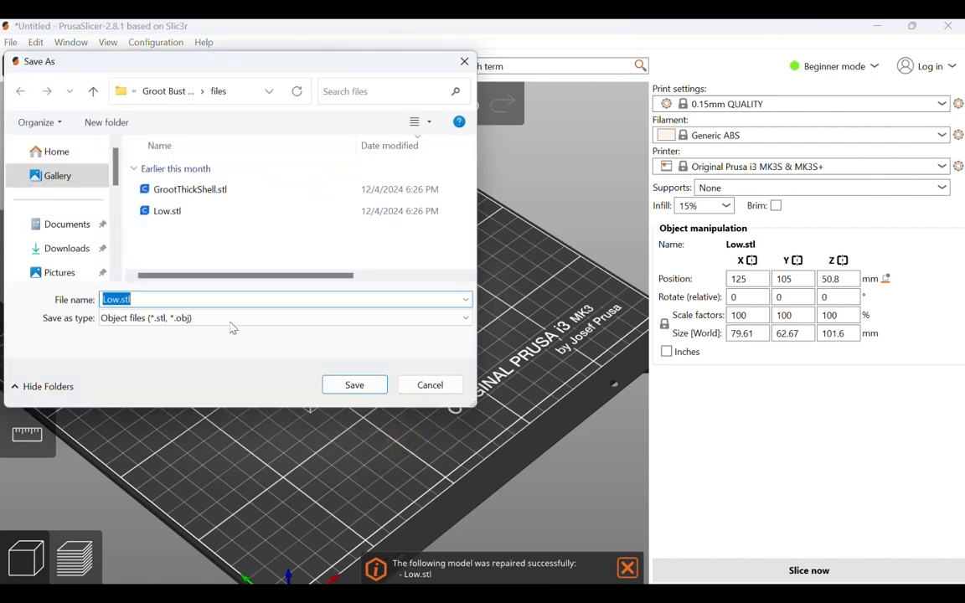
pyautogui.click(175, 300)
pyautogui.press('BackSpace')
pyautogui.press('BackSpace')
pyautogui.press('BackSpace')
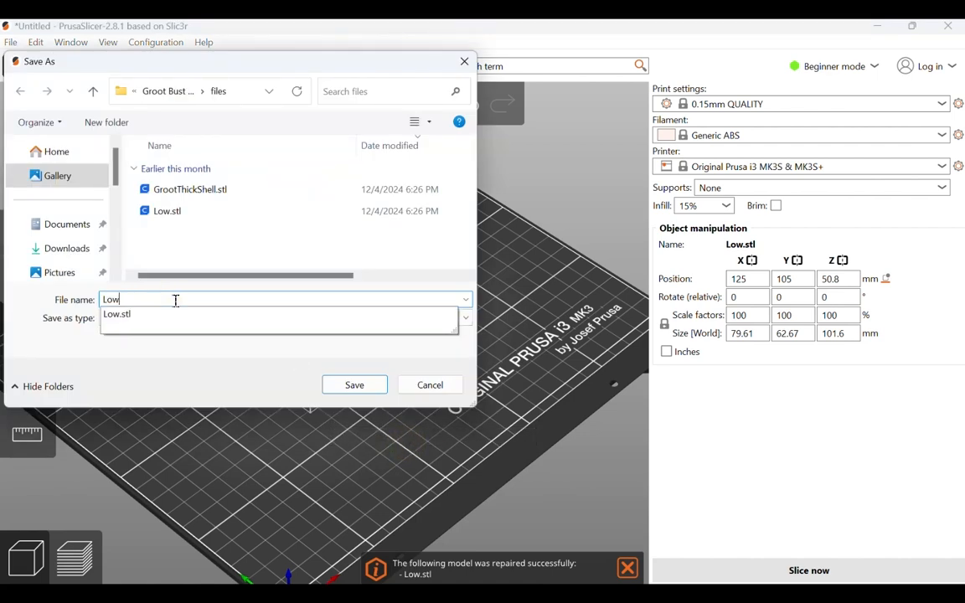
pyautogui.write('-repaired')
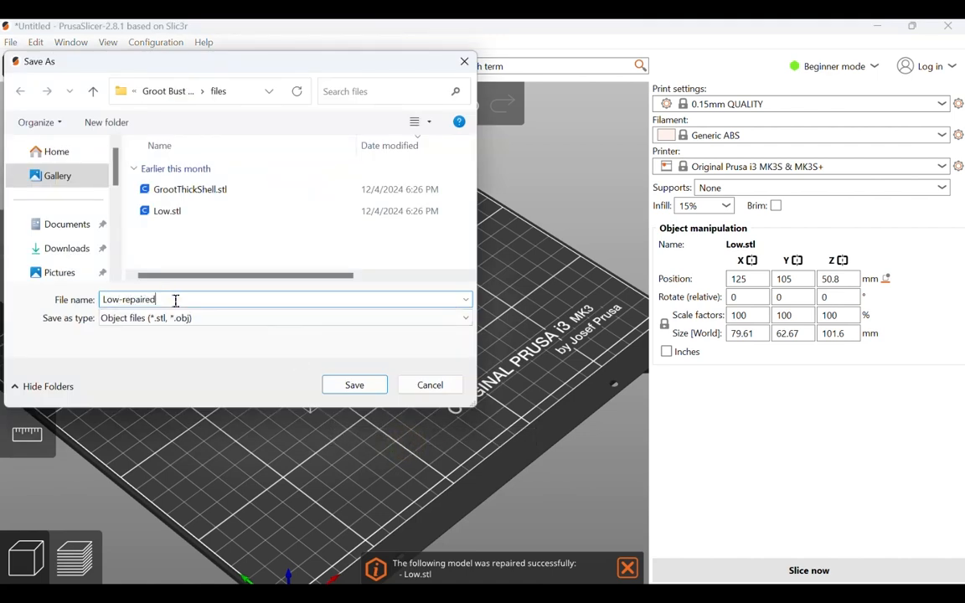
pyautogui.press('Return')
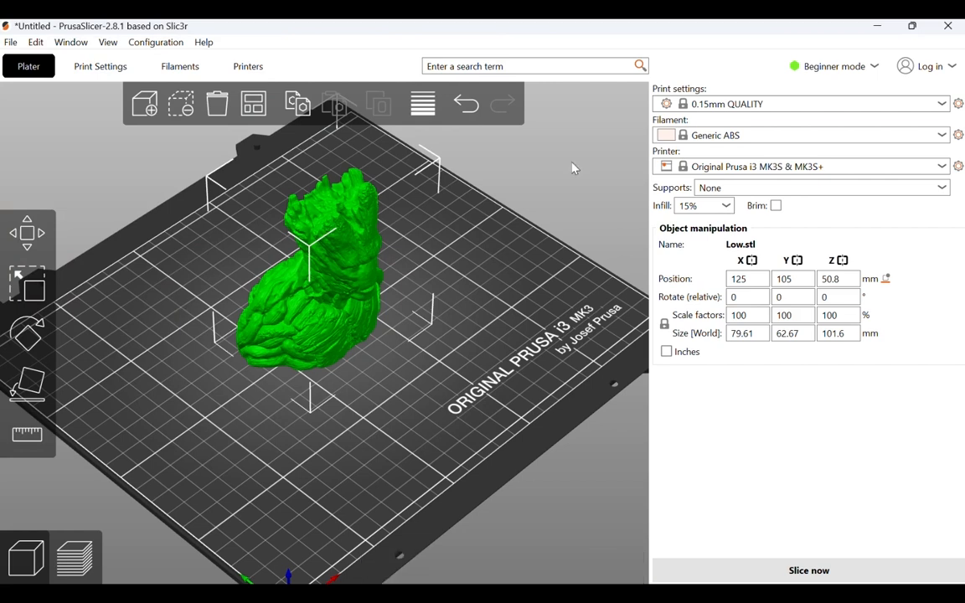
# Close PrusaSlicer, return to UltiMaker Cura, and delete the unrepaired bust from the build plate
pyautogui.click(947, 26)
pyautogui.click(542, 358)
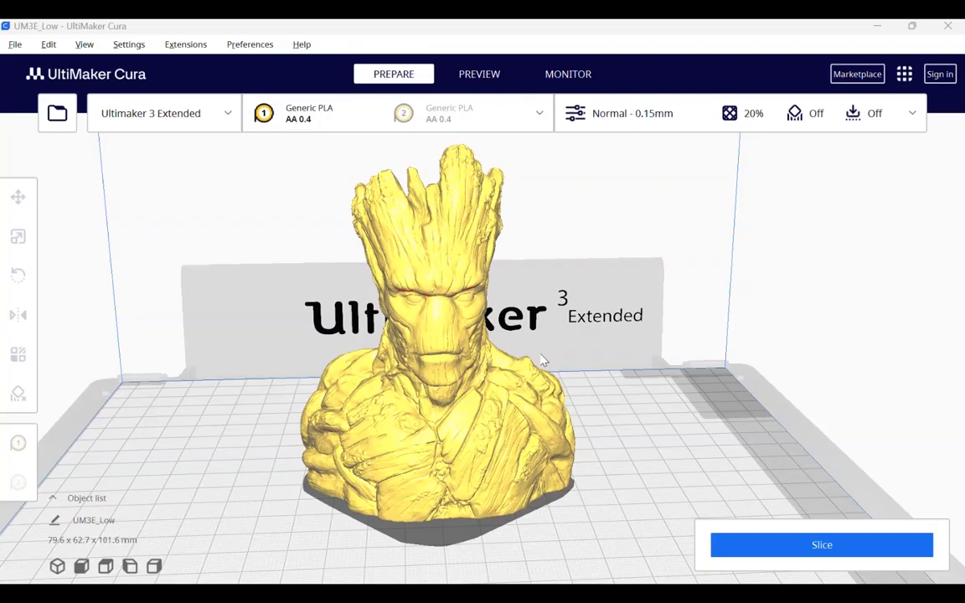
pyautogui.click(389, 285)
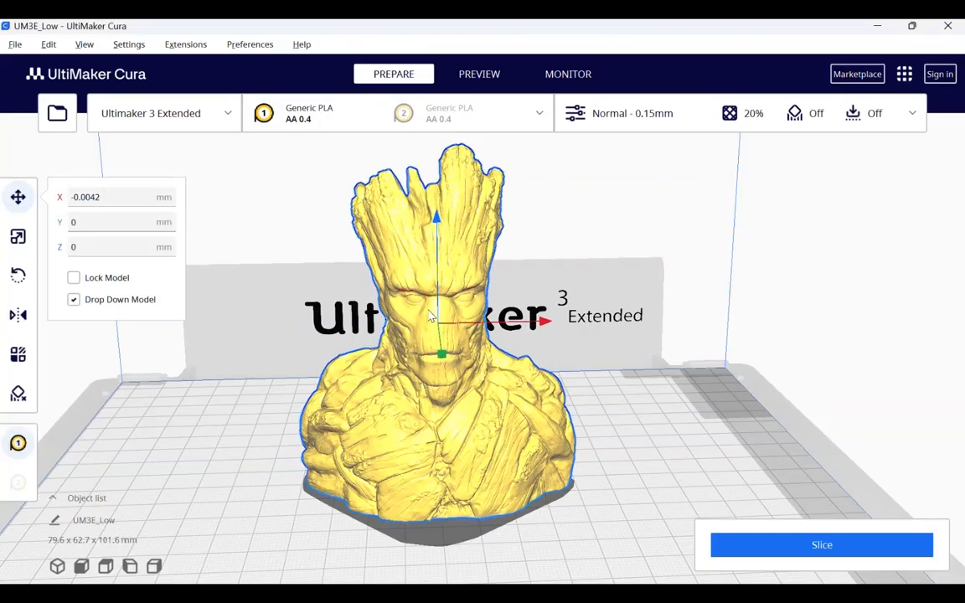
pyautogui.press('Delete')
# Load Low-repaired.stl from the Groot bust files folder onto the empty build plate
pyautogui.click(15, 44)
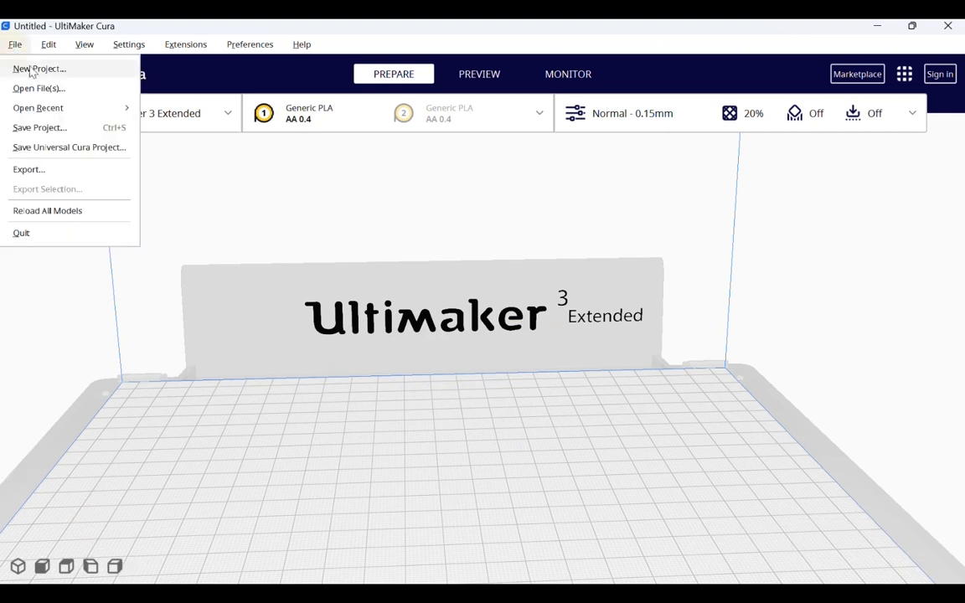
pyautogui.click(33, 81)
pyautogui.doubleClick(189, 175)
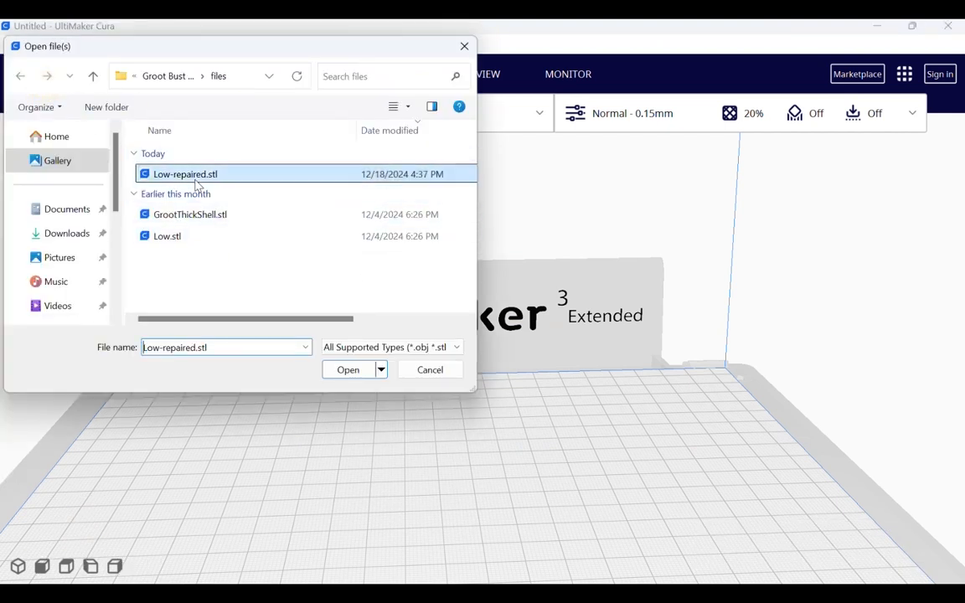
pyautogui.moveTo(618, 394); pyautogui.dragTo(559, 383, button='right')
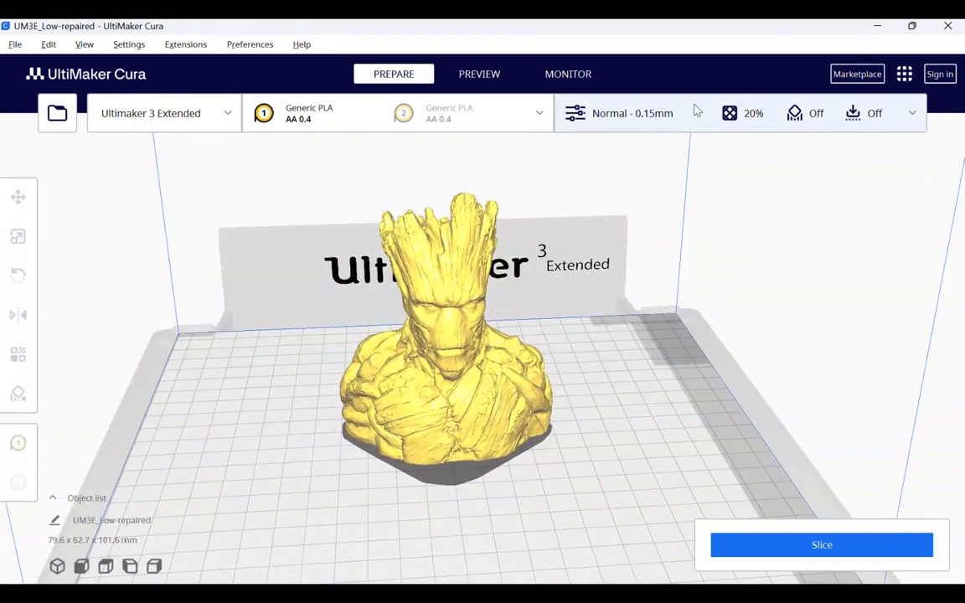
# Review the Quality, Walls and Top/Bottom print settings for the repaired bust
pyautogui.click(695, 111)
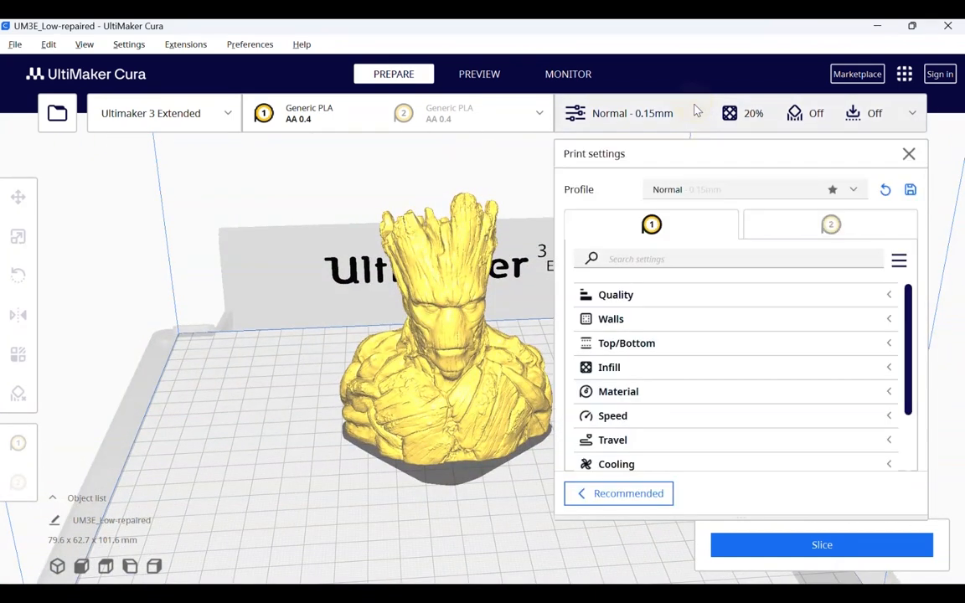
pyautogui.click(895, 298)
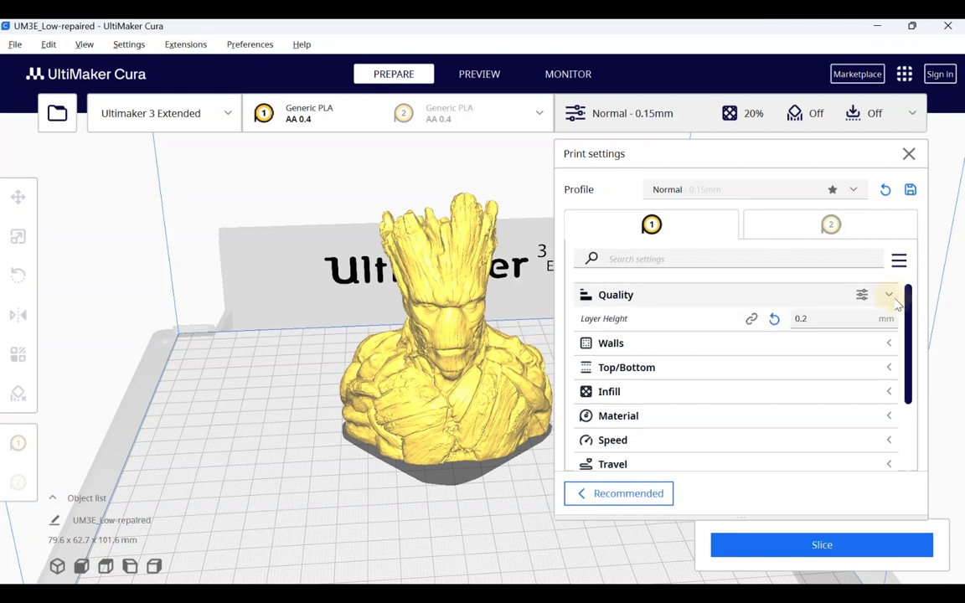
pyautogui.click(892, 297)
pyautogui.click(892, 322)
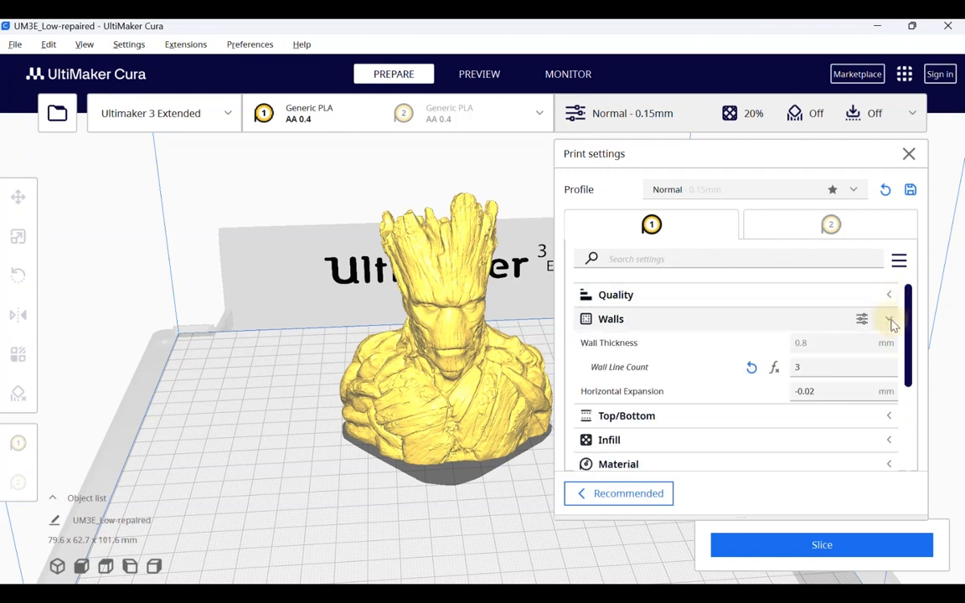
pyautogui.click(892, 324)
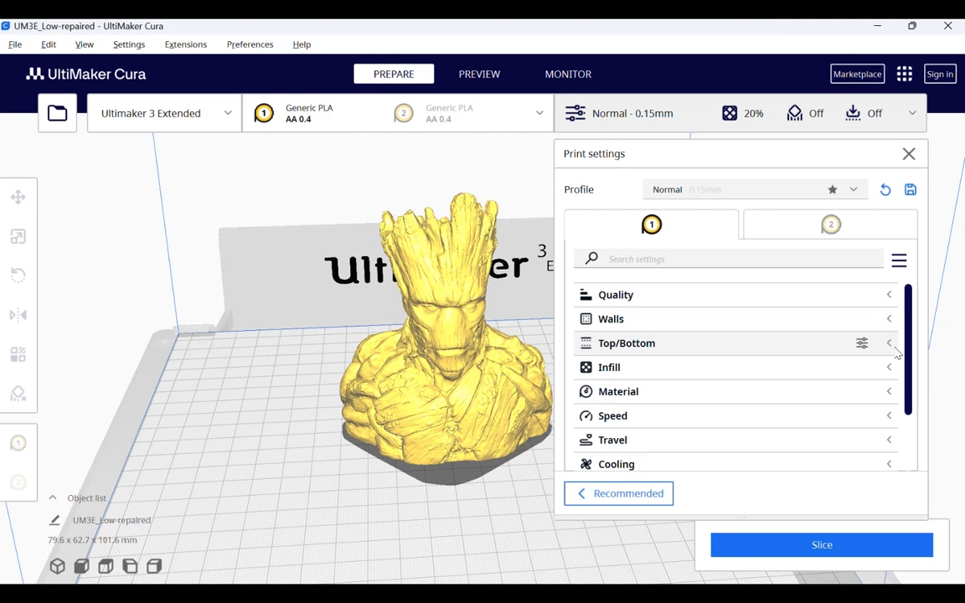
pyautogui.click(892, 345)
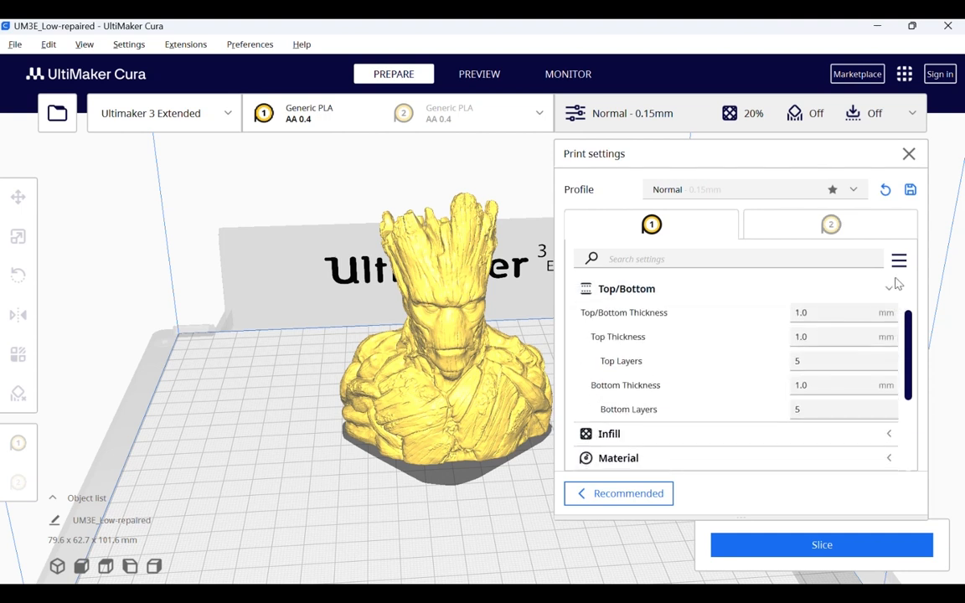
# Set the bust's infill density to 15%, keeping the Gyroid infill pattern
pyautogui.click(895, 287)
pyautogui.click(891, 321)
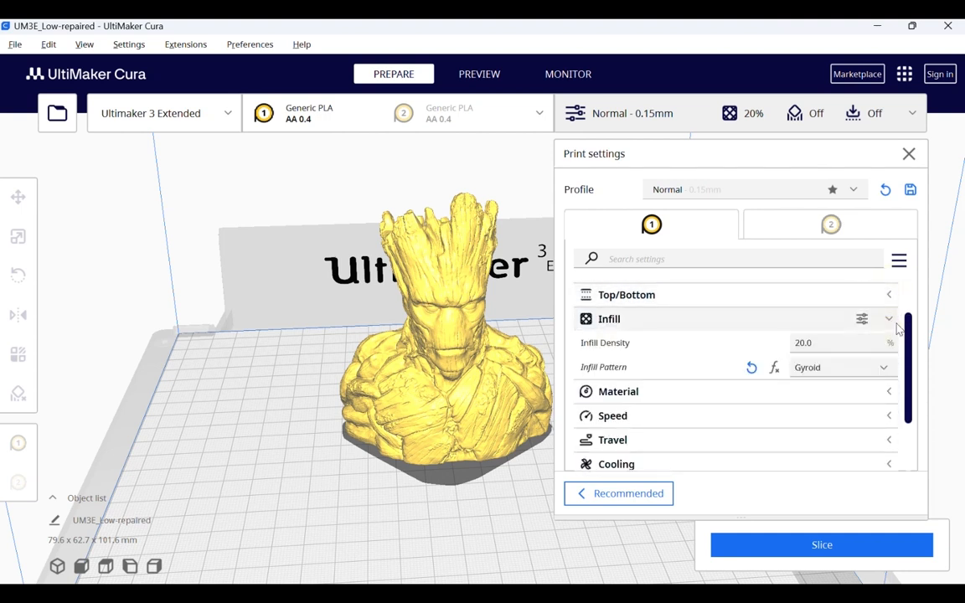
pyautogui.click(846, 343)
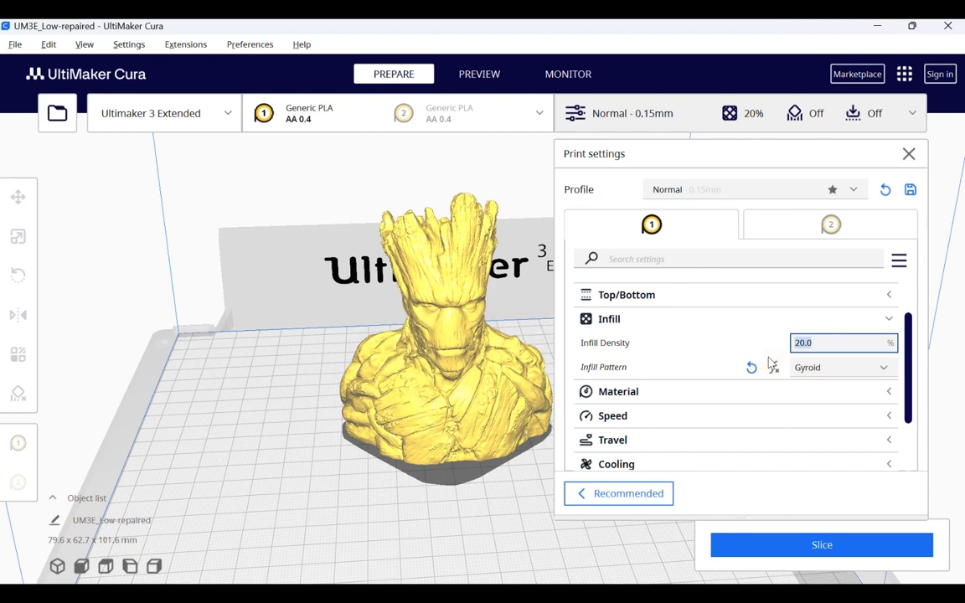
pyautogui.write('15')
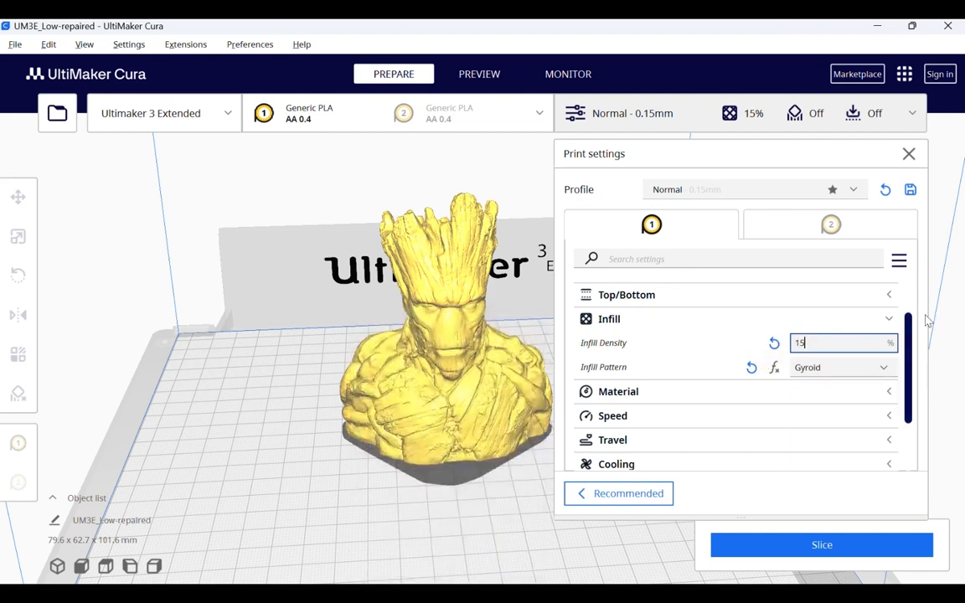
pyautogui.click(891, 320)
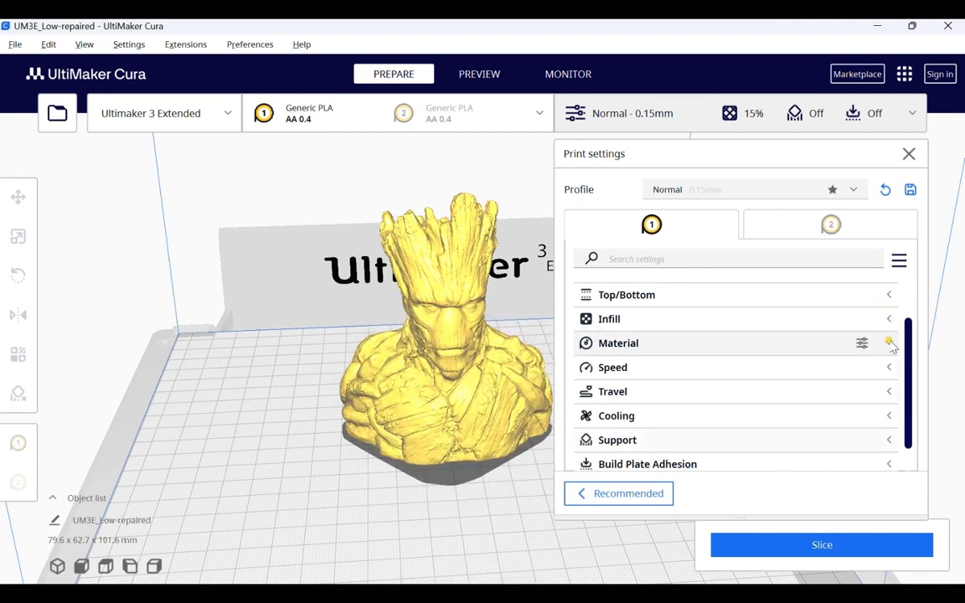
# Review the Material, Speed, Travel and Cooling print settings for the repaired bust
pyautogui.click(891, 343)
pyautogui.click(891, 344)
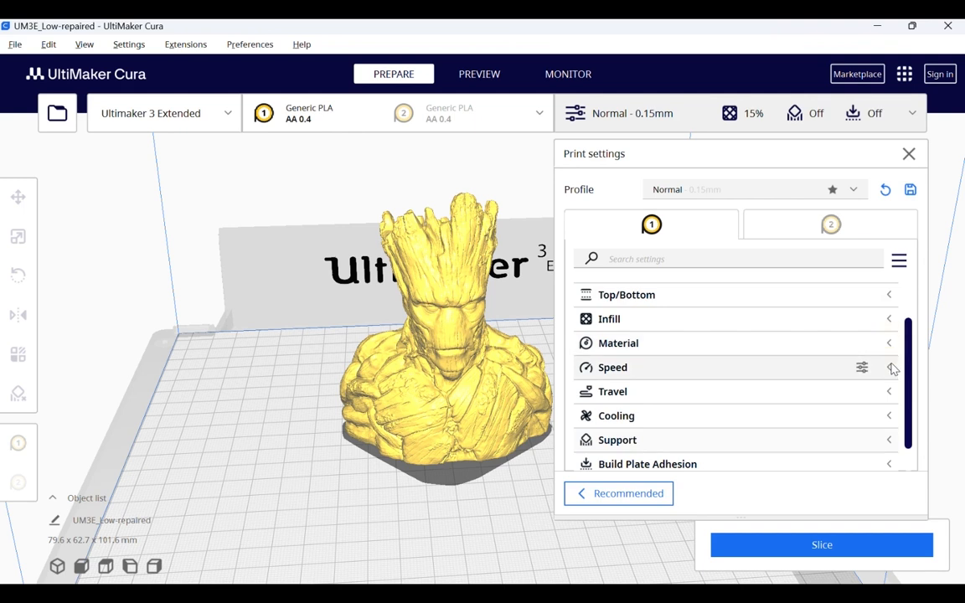
pyautogui.scroll(-1, 894, 363)
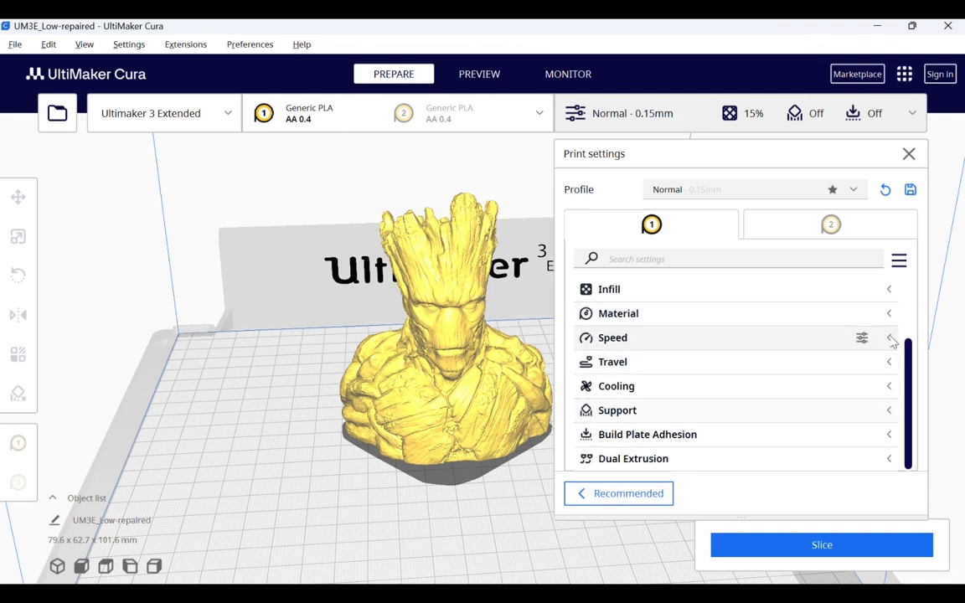
pyautogui.click(892, 343)
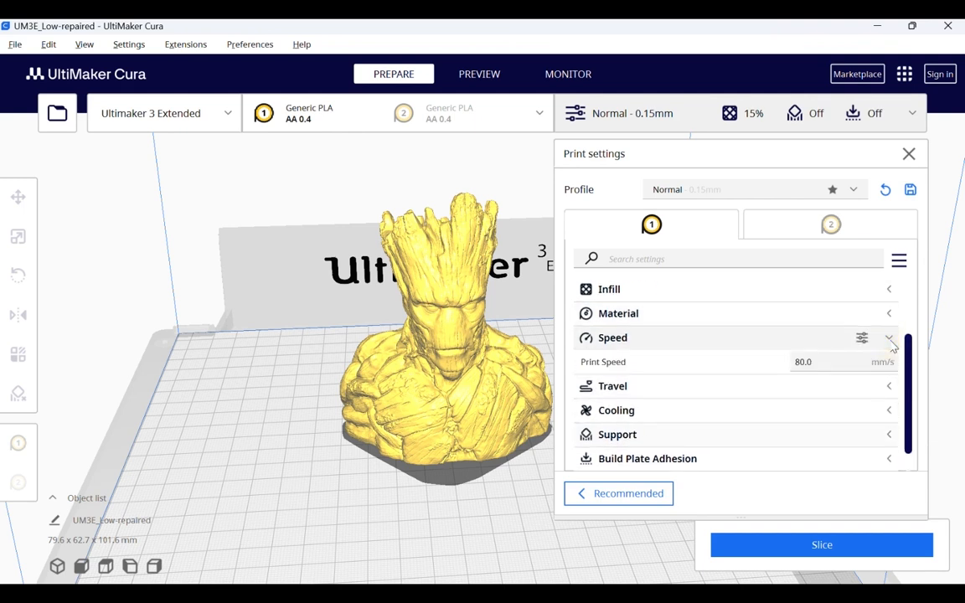
pyautogui.click(890, 338)
pyautogui.click(890, 362)
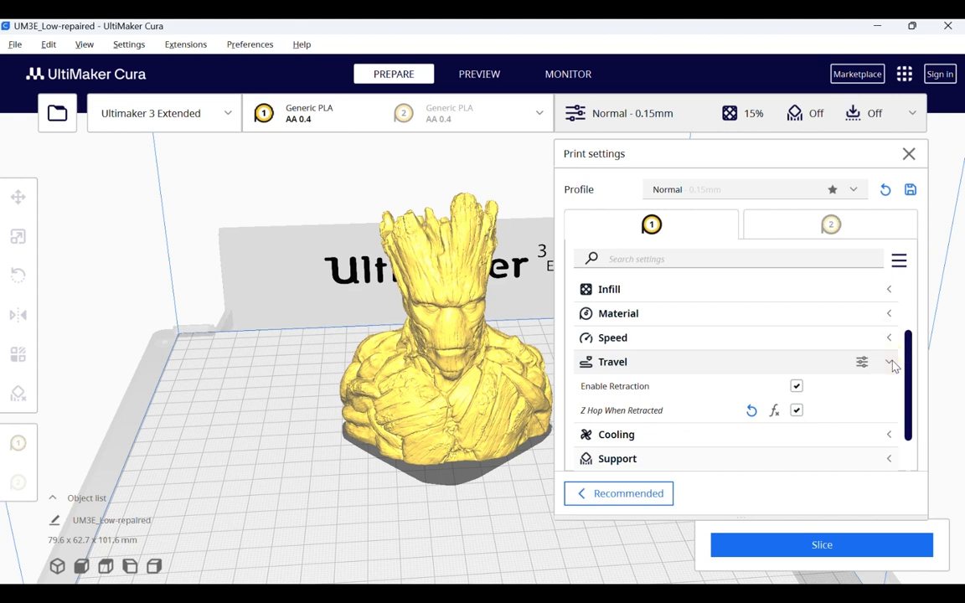
pyautogui.click(891, 362)
pyautogui.click(892, 387)
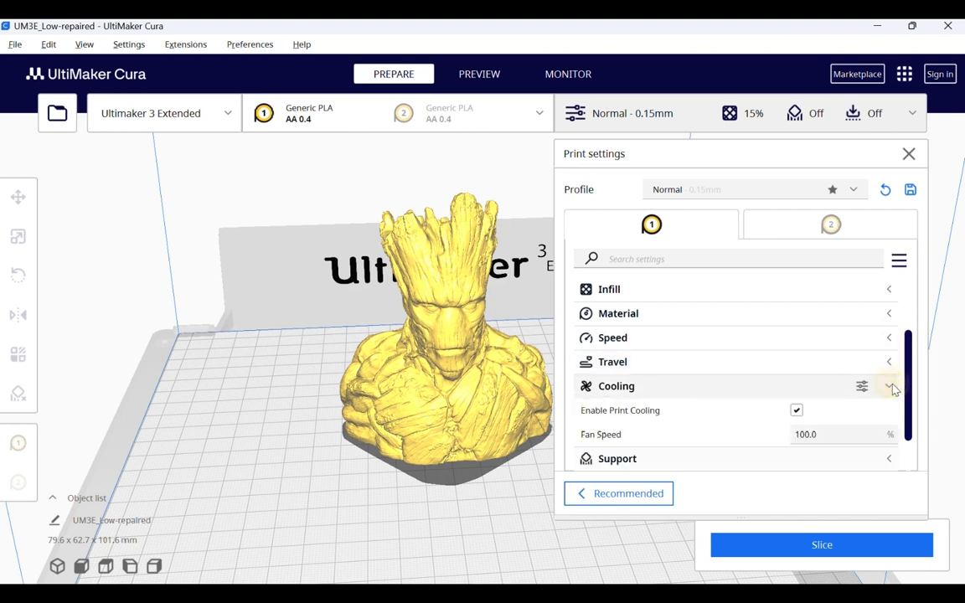
pyautogui.scroll(-2, 892, 381)
pyautogui.click(891, 338)
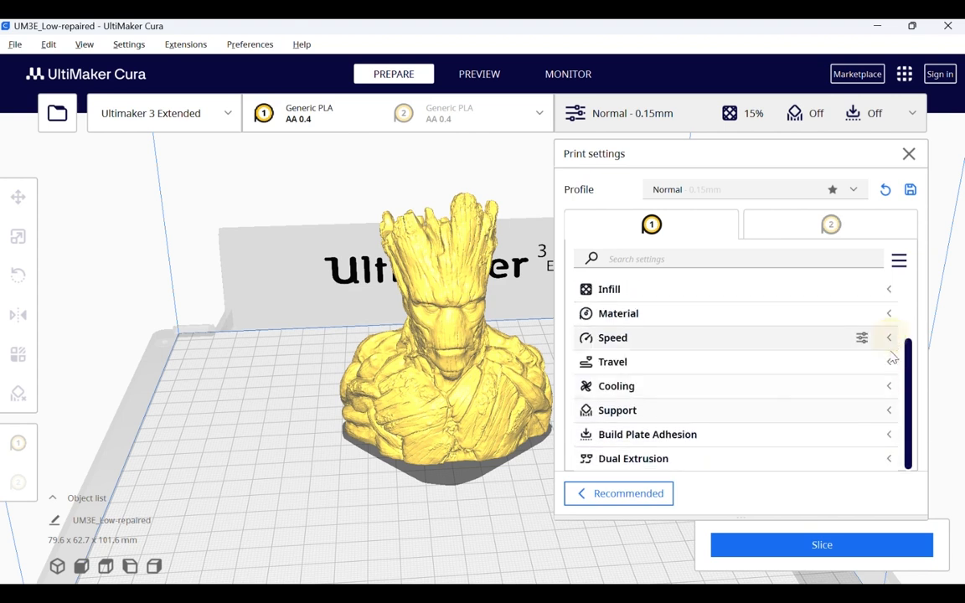
# Enable support generation for the bust with the Normal support structure and placement Everywhere
pyautogui.click(895, 413)
pyautogui.scroll(-1, 890, 394)
pyautogui.click(797, 410)
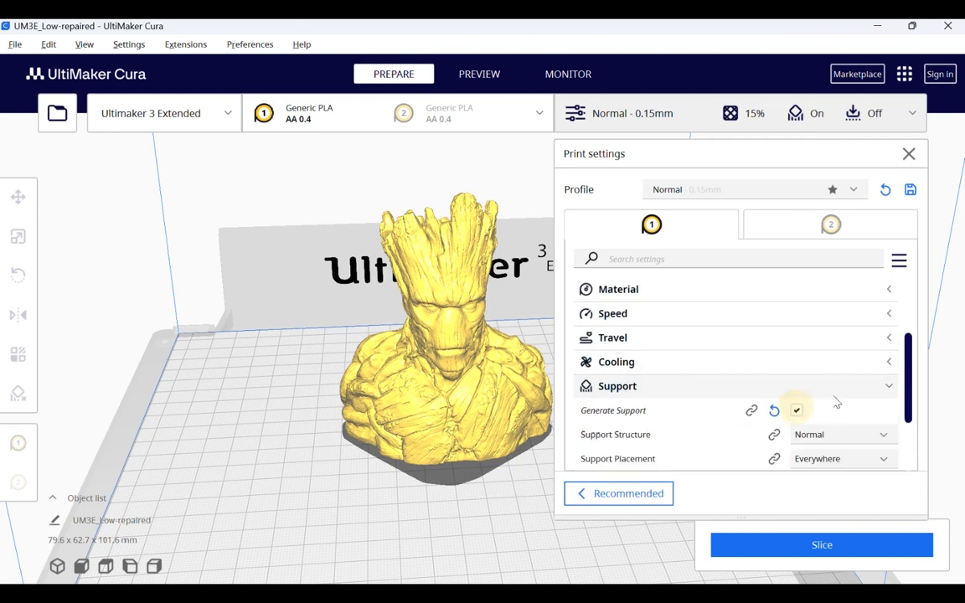
pyautogui.scroll(-4, 896, 386)
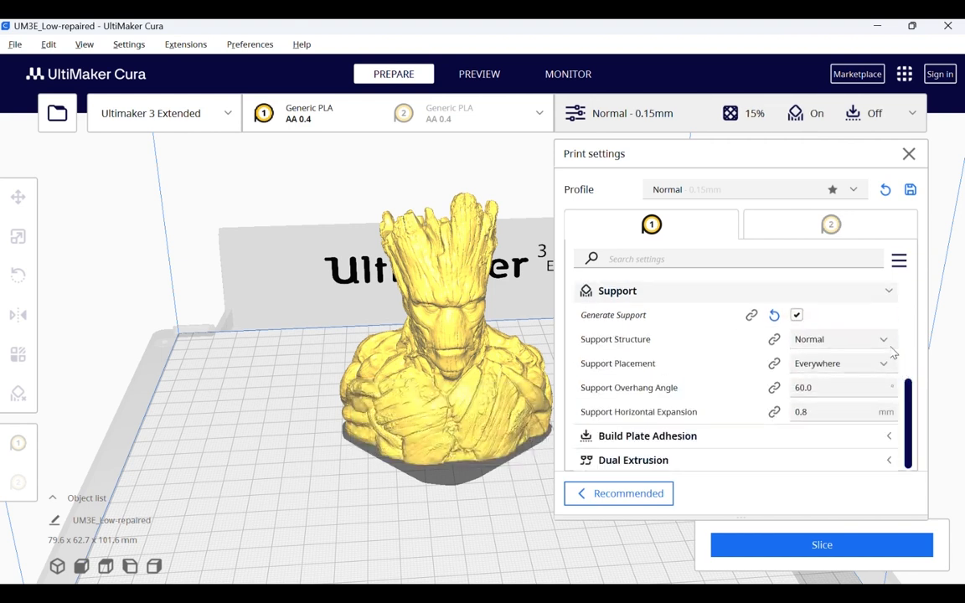
pyautogui.click(861, 365)
pyautogui.click(861, 366)
pyautogui.click(880, 339)
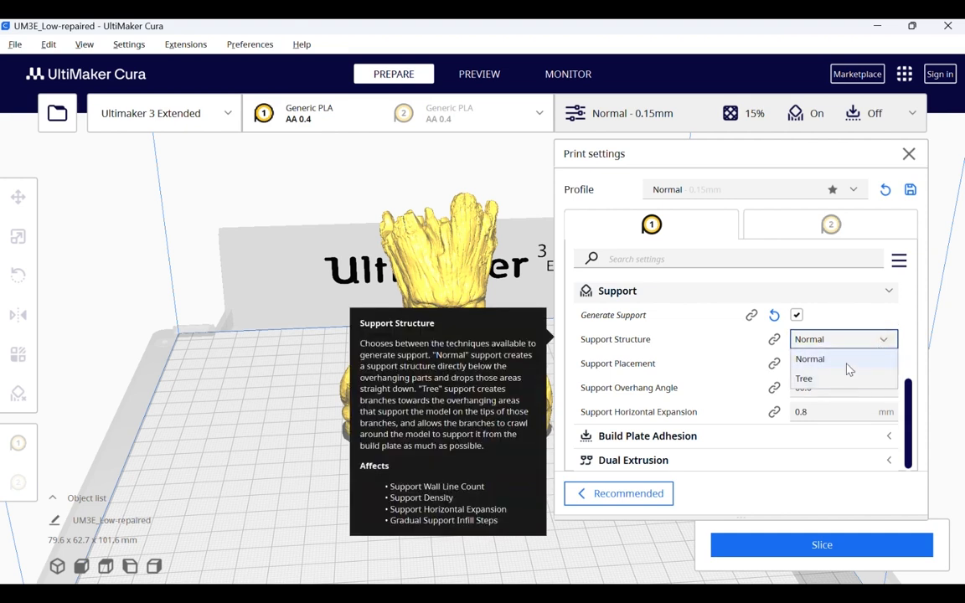
pyautogui.click(846, 362)
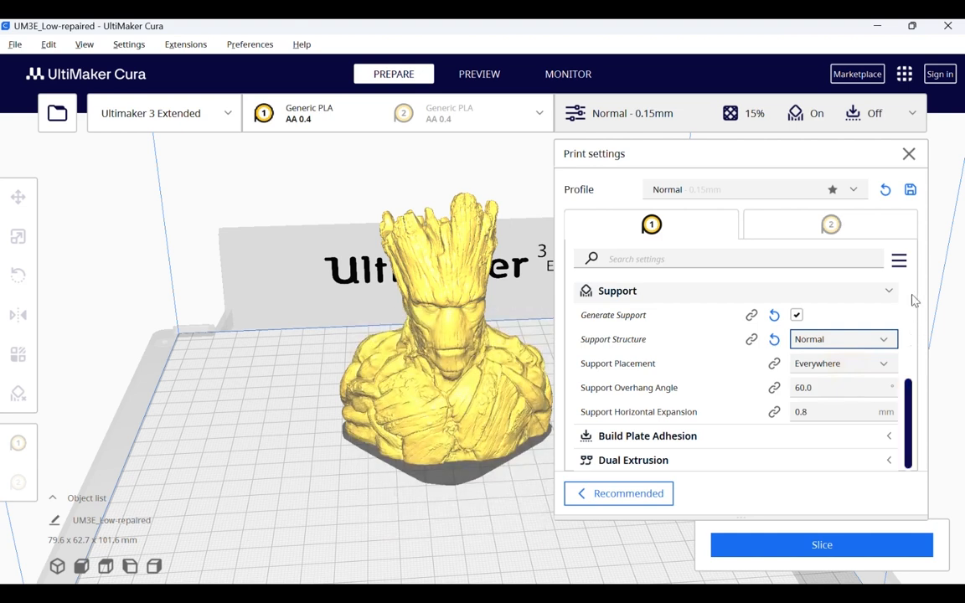
pyautogui.click(890, 293)
# Set the build plate adhesion type to Brim and close the print settings
pyautogui.click(890, 434)
pyautogui.scroll(-1, 895, 414)
pyautogui.click(867, 434)
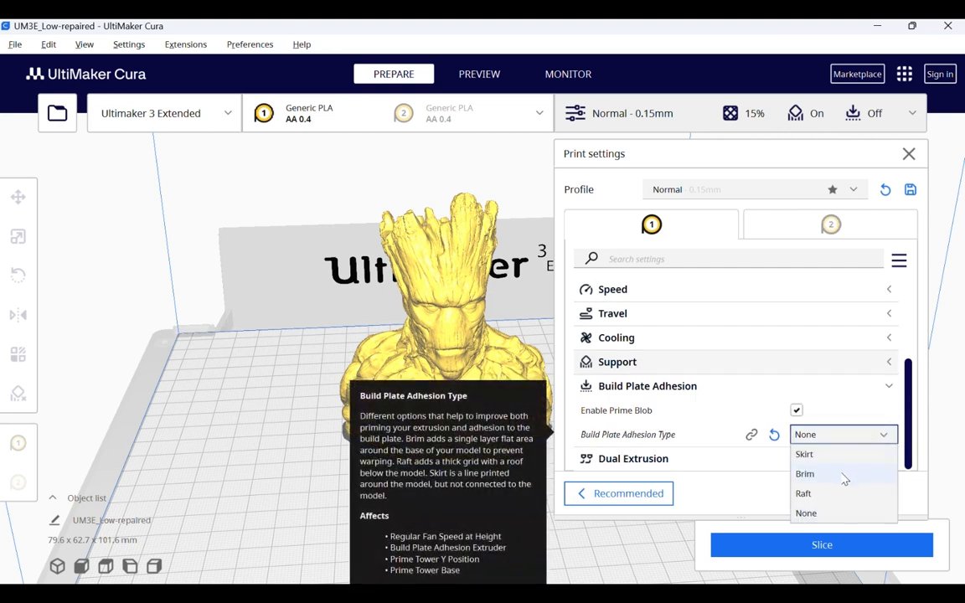
pyautogui.click(846, 476)
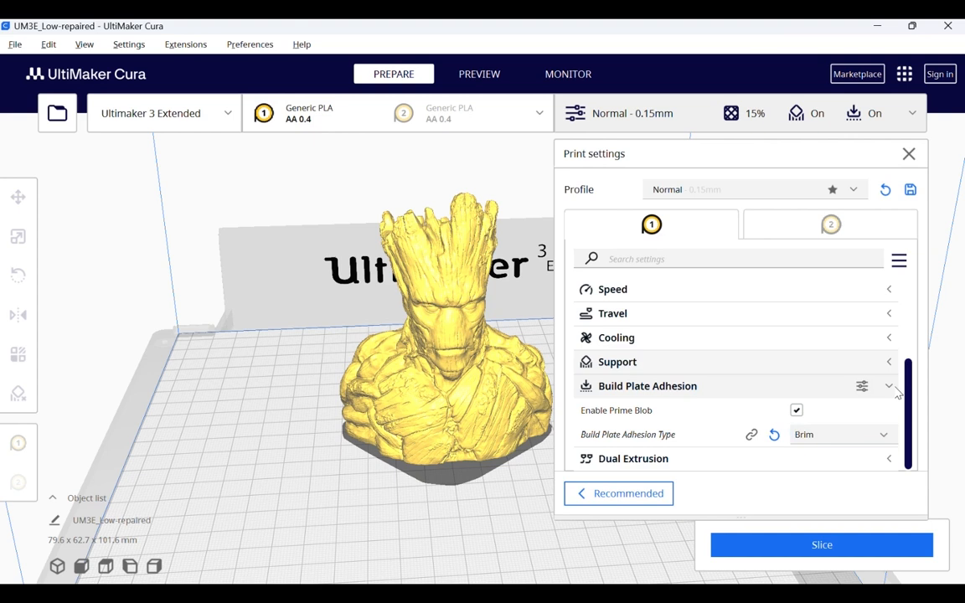
pyautogui.click(892, 388)
pyautogui.scroll(3, 894, 375)
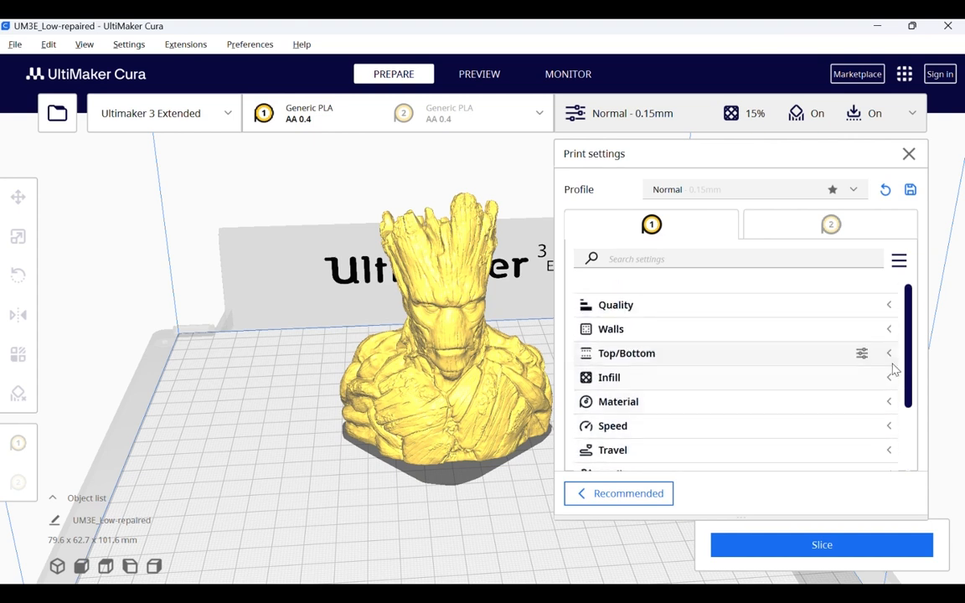
pyautogui.click(909, 154)
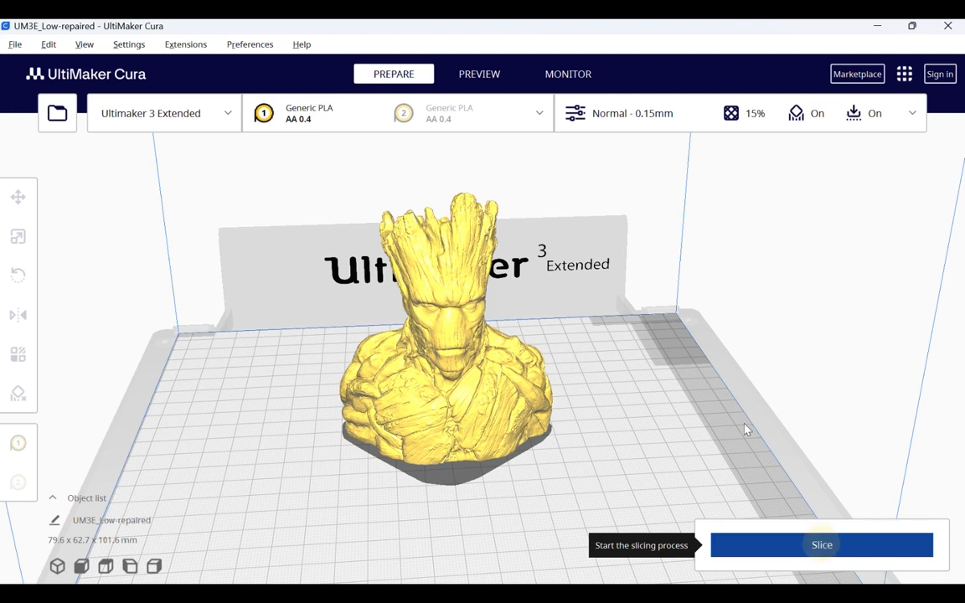
# Slice the bust and inspect its normal supports and brim from several sides in the layer preview
pyautogui.click(822, 545)
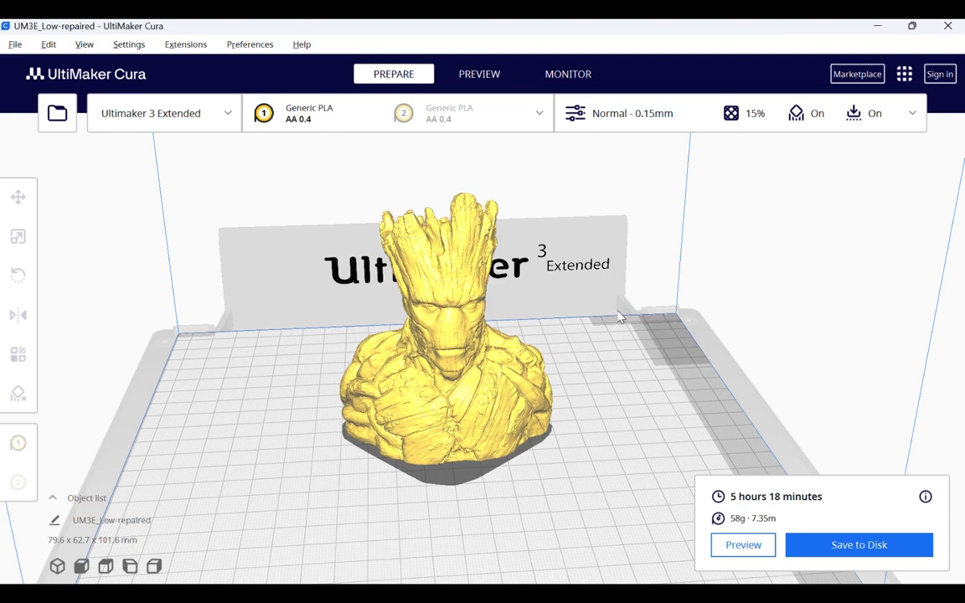
pyautogui.click(491, 74)
pyautogui.scroll(2, 621, 356)
pyautogui.moveTo(620, 356); pyautogui.dragTo(543, 362, button='right')
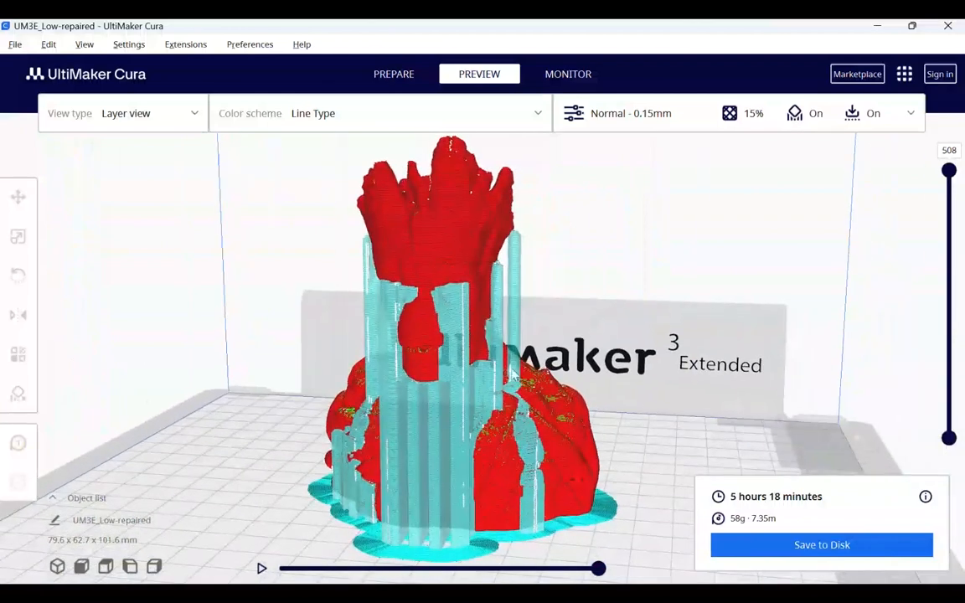
pyautogui.moveTo(453, 417); pyautogui.dragTo(406, 341, button='right')
pyautogui.moveTo(434, 521); pyautogui.dragTo(453, 513, button='right')
pyautogui.moveTo(517, 503); pyautogui.dragTo(643, 493, button='right')
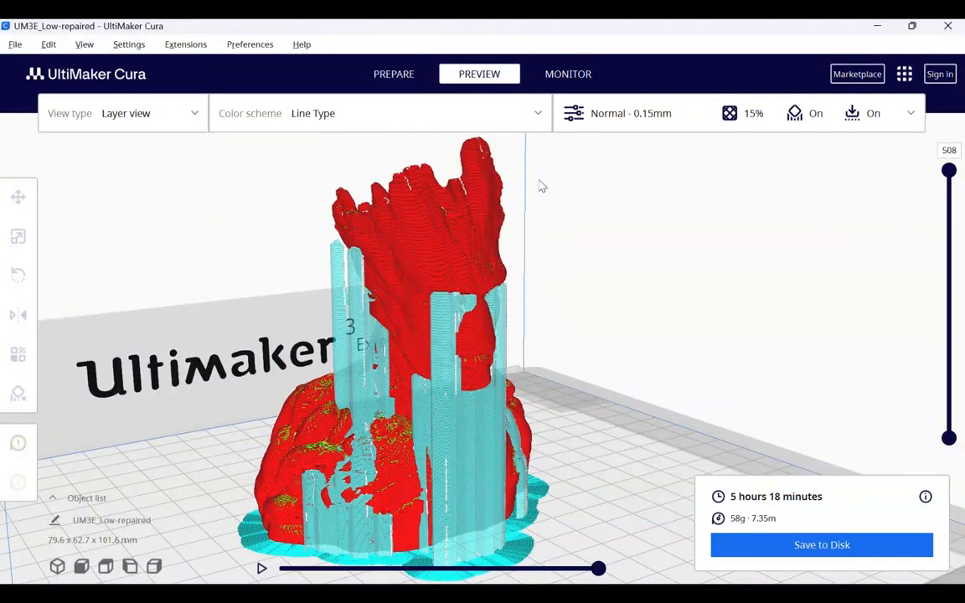
# Return to the prepare stage and set the support placement to Touching Buildplate
pyautogui.click(404, 75)
pyautogui.moveTo(851, 267); pyautogui.dragTo(807, 261, button='right')
pyautogui.click(826, 124)
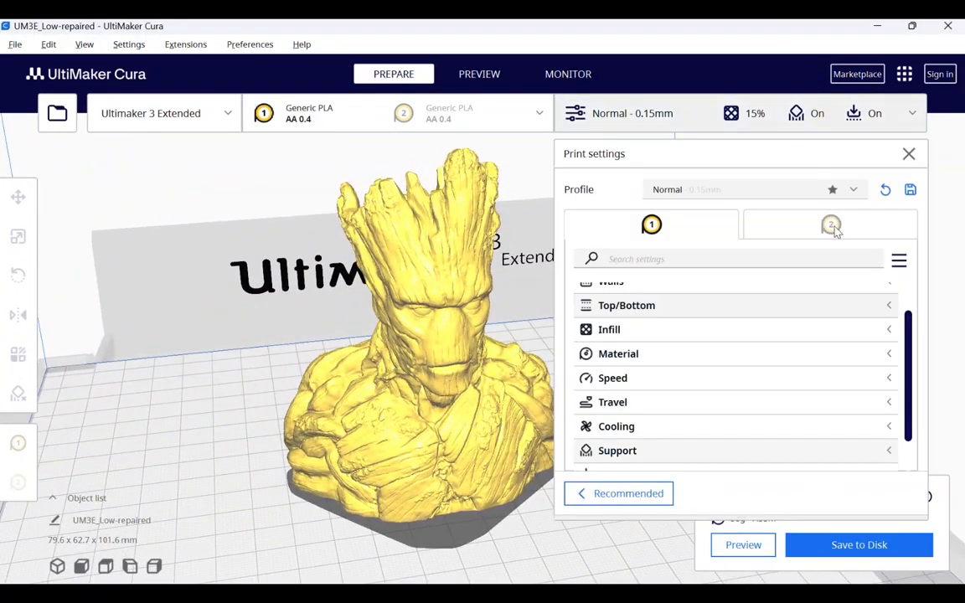
pyautogui.scroll(-2, 869, 402)
pyautogui.click(890, 411)
pyautogui.scroll(-2, 875, 402)
pyautogui.click(843, 383)
pyautogui.click(838, 400)
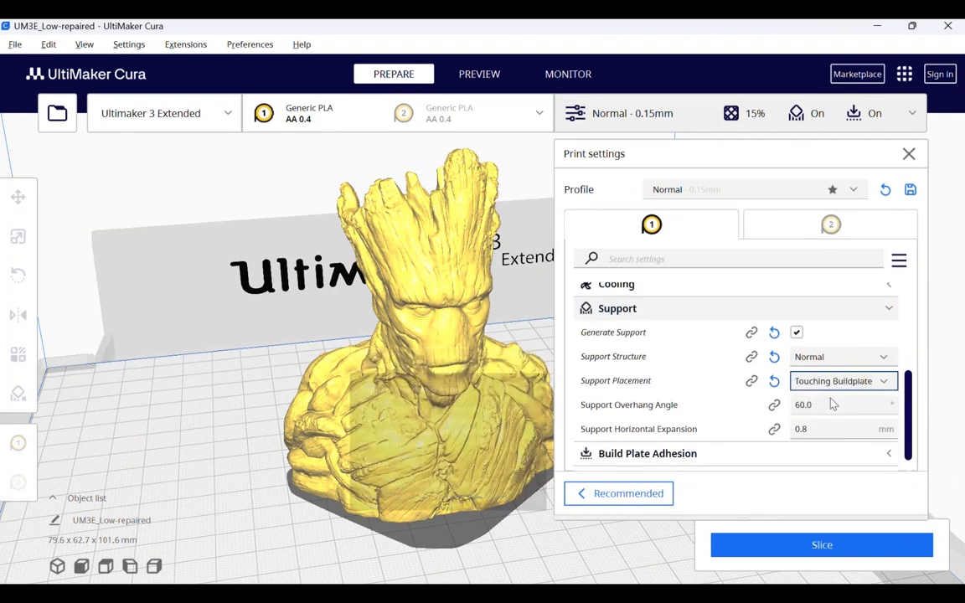
# Reslice the bust and examine the supports that rise only from the build plate in the layer preview
pyautogui.click(797, 550)
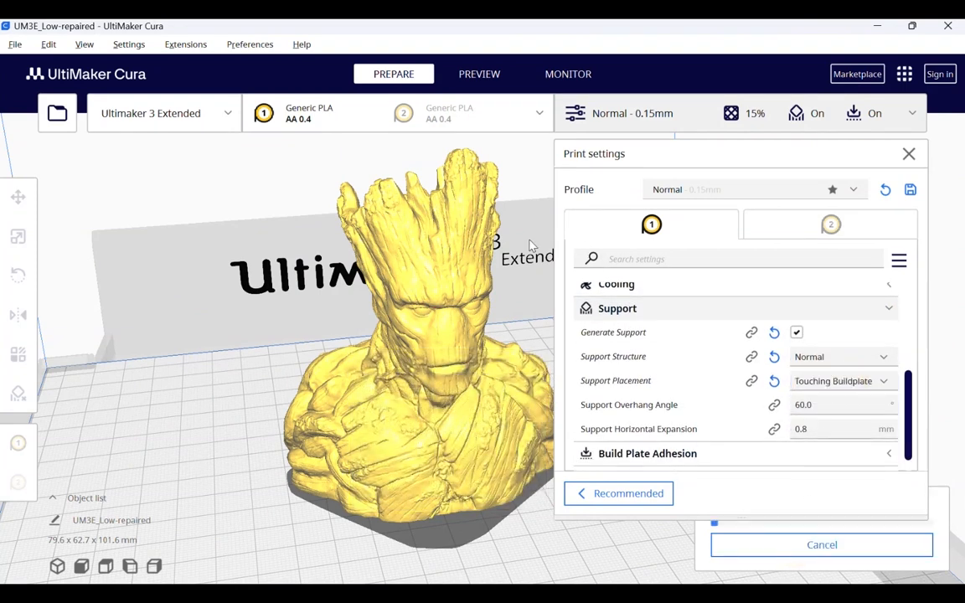
pyautogui.click(670, 117)
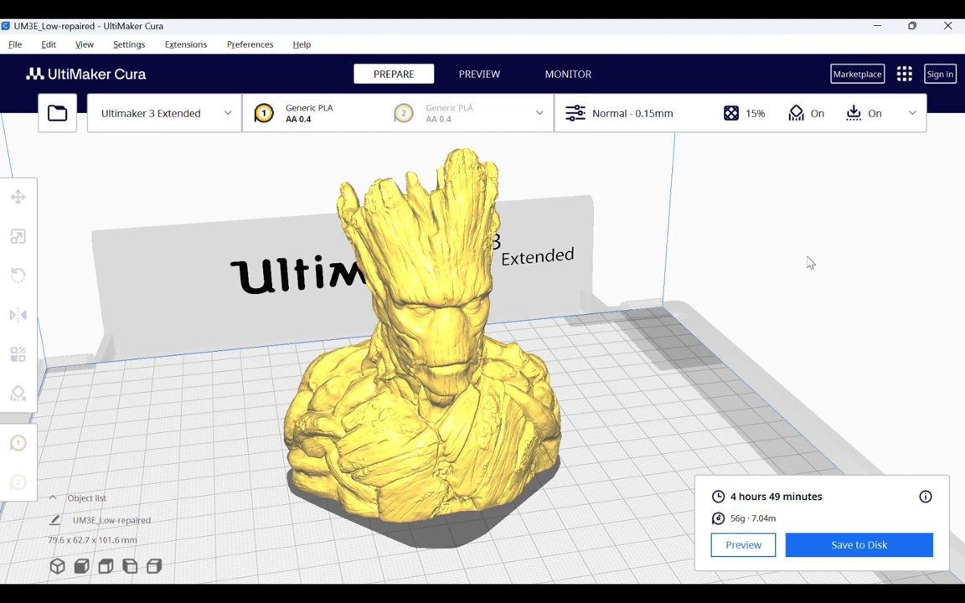
pyautogui.click(743, 545)
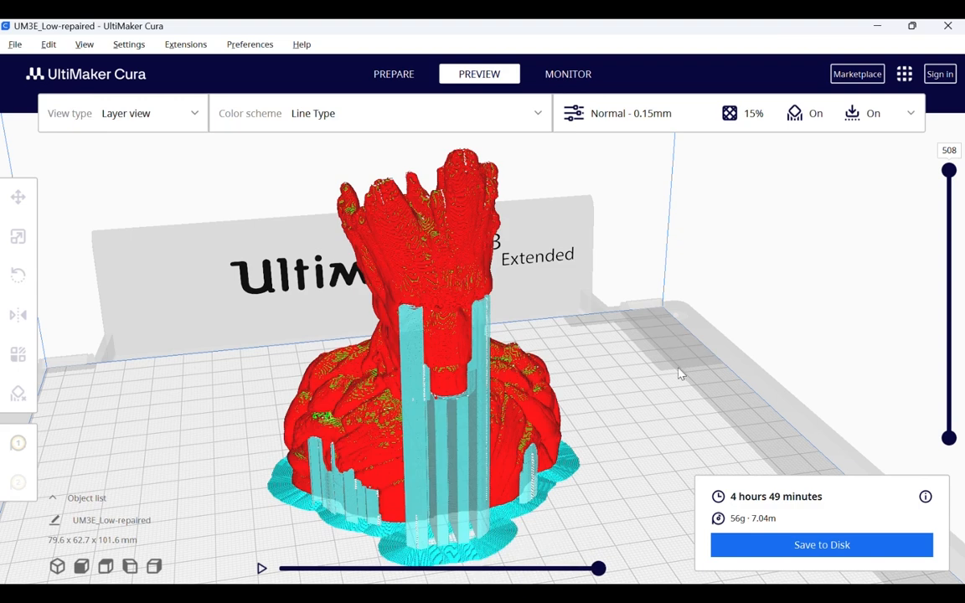
pyautogui.scroll(2, 647, 388)
pyautogui.moveTo(647, 388); pyautogui.dragTo(495, 271, button='right')
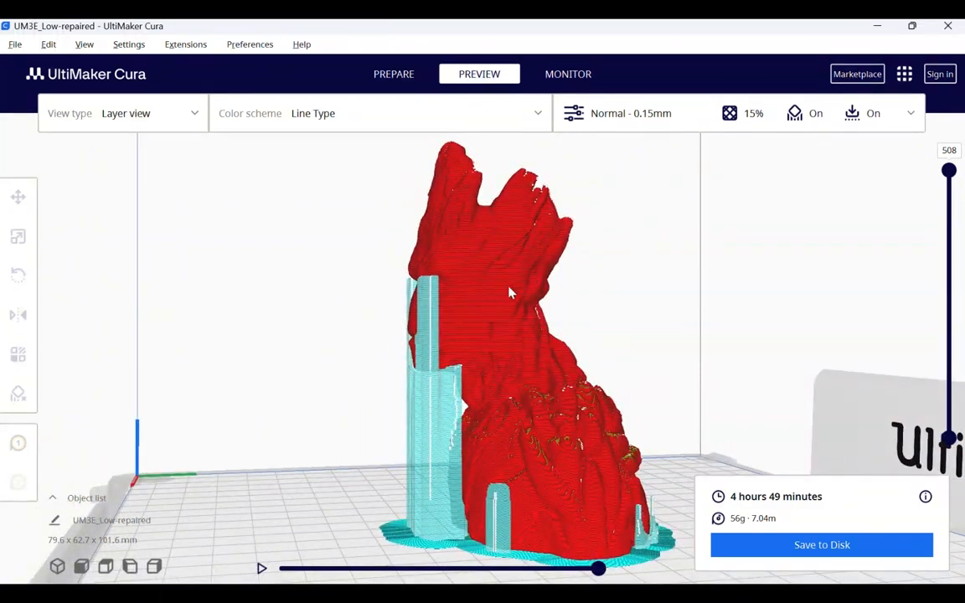
pyautogui.moveTo(528, 324); pyautogui.dragTo(631, 423, button='right')
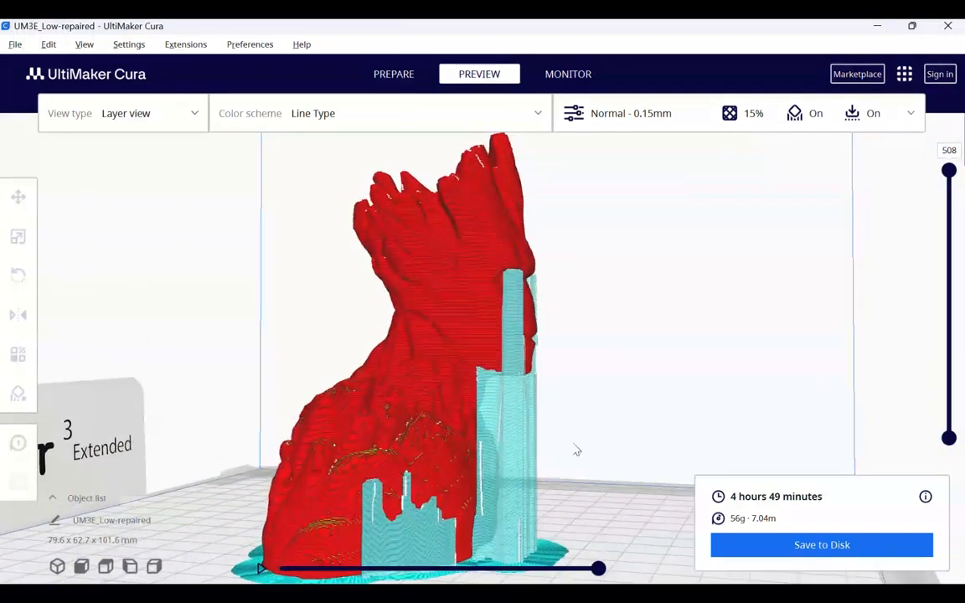
pyautogui.moveTo(390, 504); pyautogui.dragTo(677, 491, button='right')
# Return to the prepare stage and change the support structure to Tree, keeping the Touching Buildplate placement
pyautogui.click(394, 74)
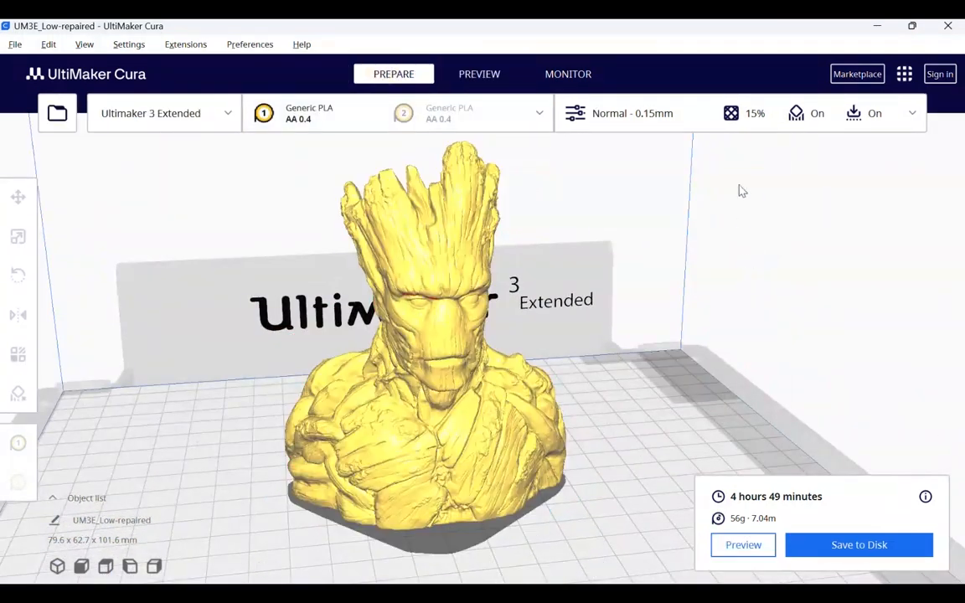
pyautogui.click(700, 119)
pyautogui.click(842, 378)
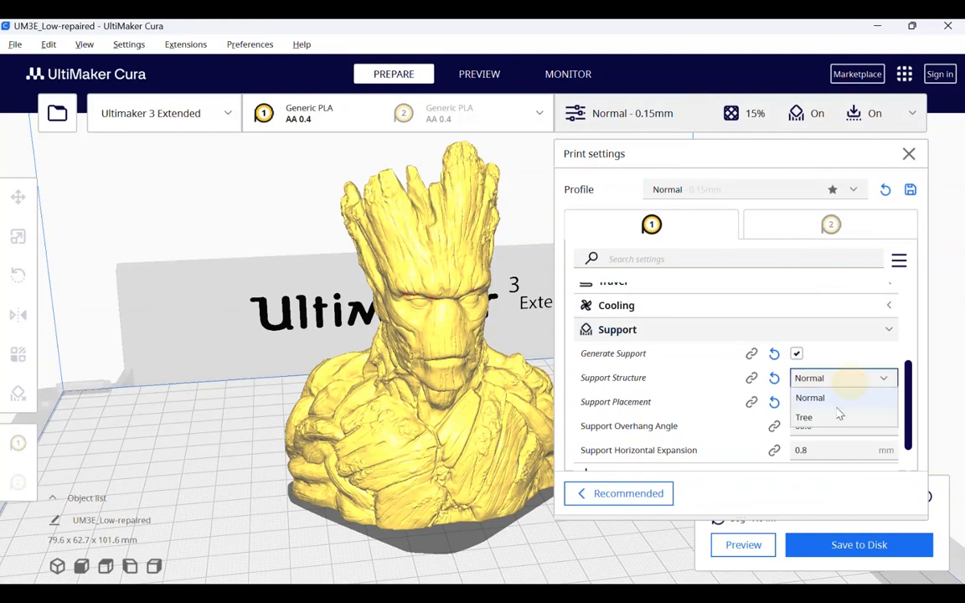
pyautogui.click(825, 418)
pyautogui.moveTo(840, 405)
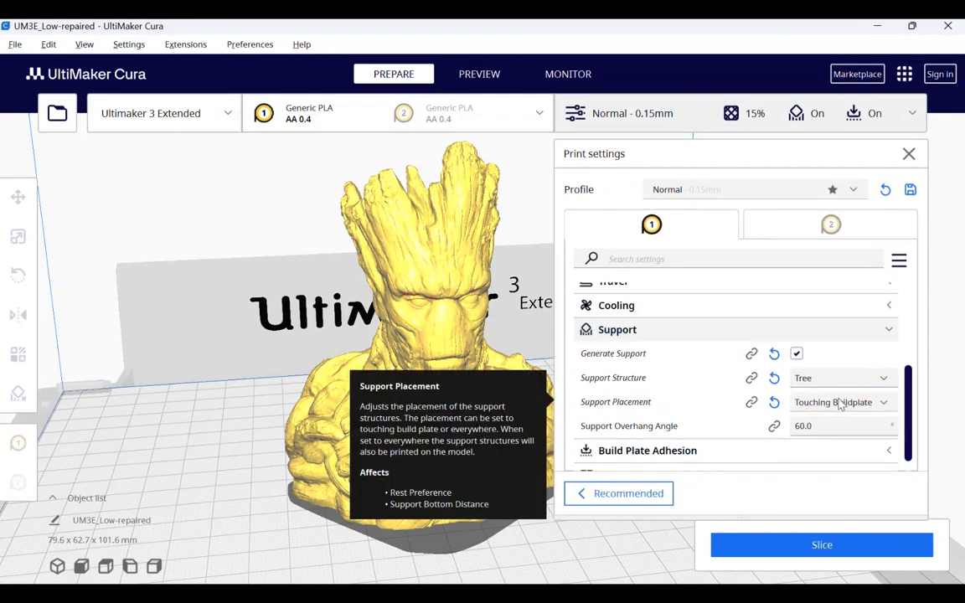
# Slice the bust with the new support structure and inspect the tree supports around the head and shoulders in the layer preview
pyautogui.click(855, 553)
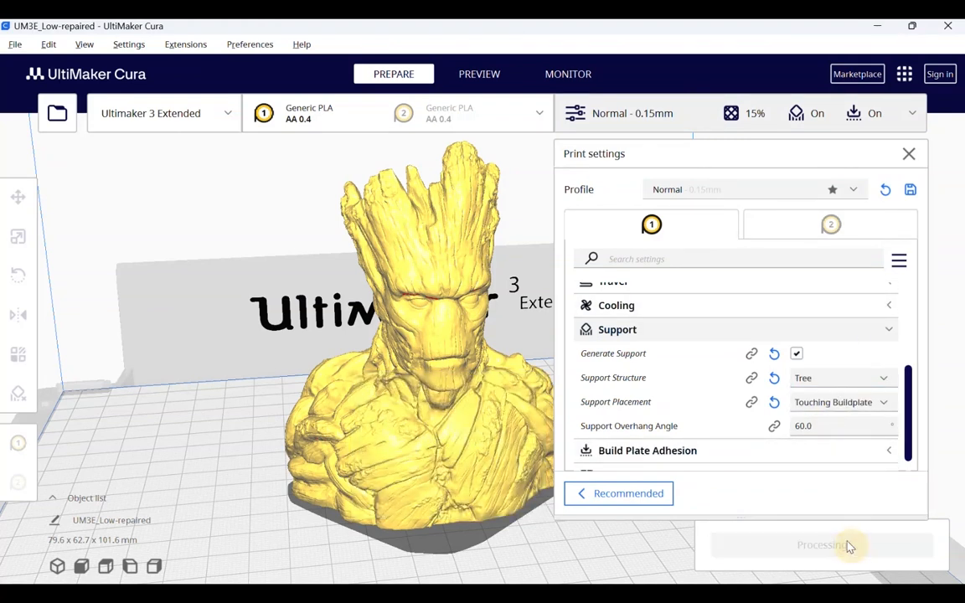
pyautogui.click(693, 124)
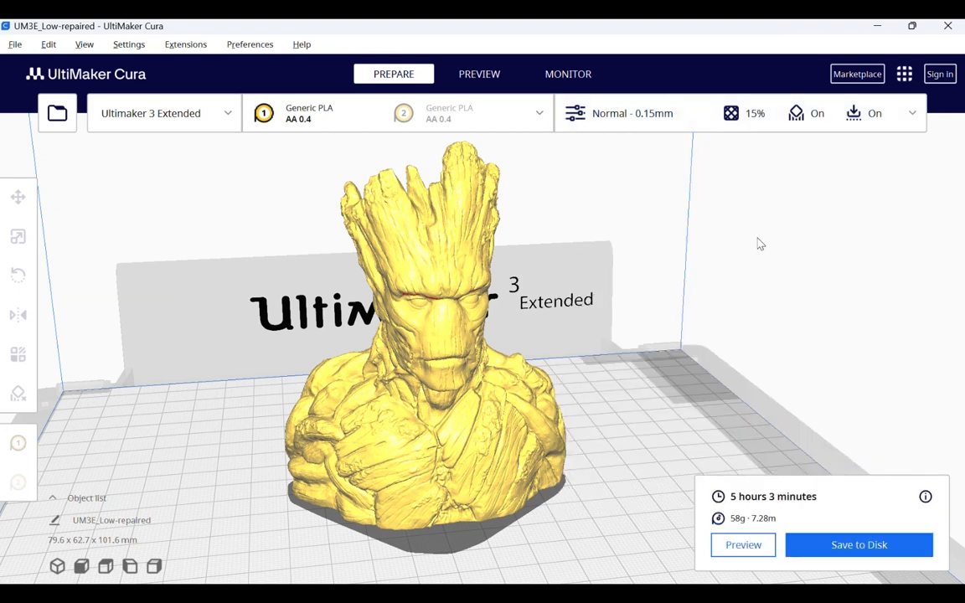
pyautogui.click(480, 75)
pyautogui.moveTo(729, 327); pyautogui.dragTo(494, 456, button='right')
pyautogui.moveTo(539, 391); pyautogui.dragTo(465, 440, button='right')
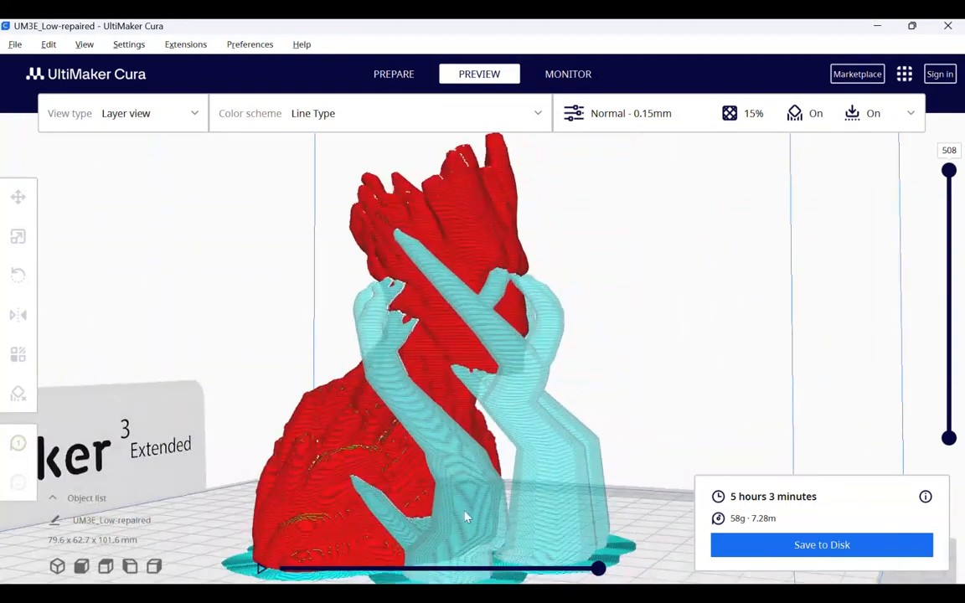
pyautogui.moveTo(467, 519); pyautogui.dragTo(434, 461, button='right')
pyautogui.moveTo(521, 475); pyautogui.dragTo(360, 442, button='right')
pyautogui.scroll(3, 446, 396)
pyautogui.moveTo(450, 452); pyautogui.dragTo(435, 435, button='right')
pyautogui.scroll(-5, 637, 457)
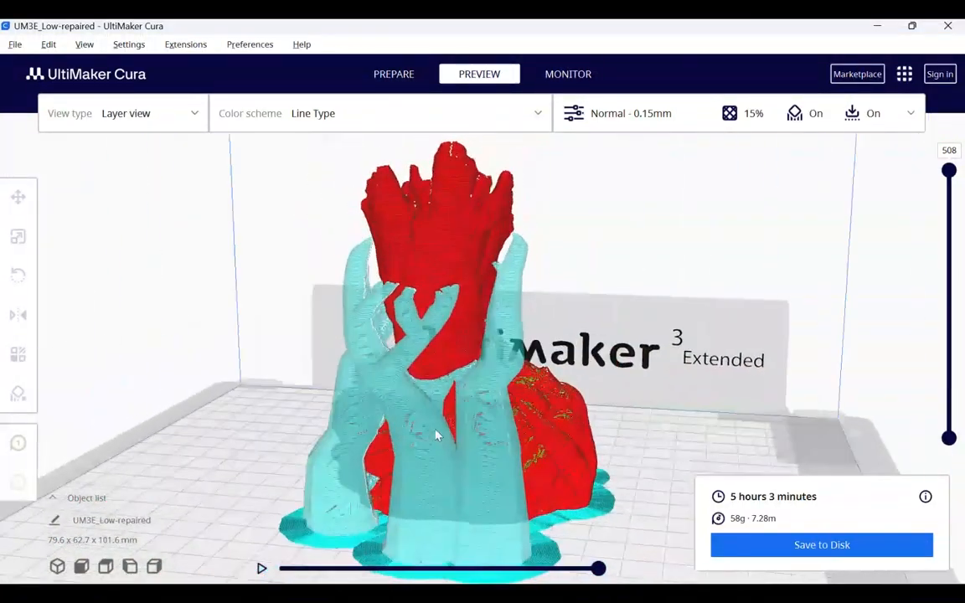
# Examine the tree supports in front of the bust from several angles and distances in the layer preview
pyautogui.moveTo(663, 368); pyautogui.dragTo(712, 373, button='right')
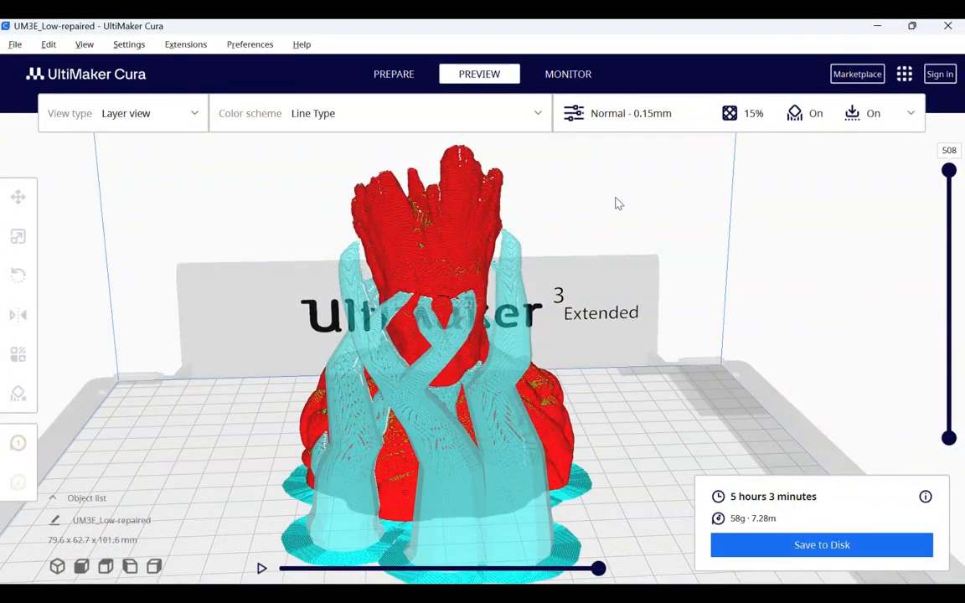
pyautogui.moveTo(591, 219); pyautogui.dragTo(518, 232, button='right')
pyautogui.moveTo(421, 212); pyautogui.dragTo(631, 286, button='right')
pyautogui.scroll(2, 627, 219)
pyautogui.scroll(-3, 627, 219)
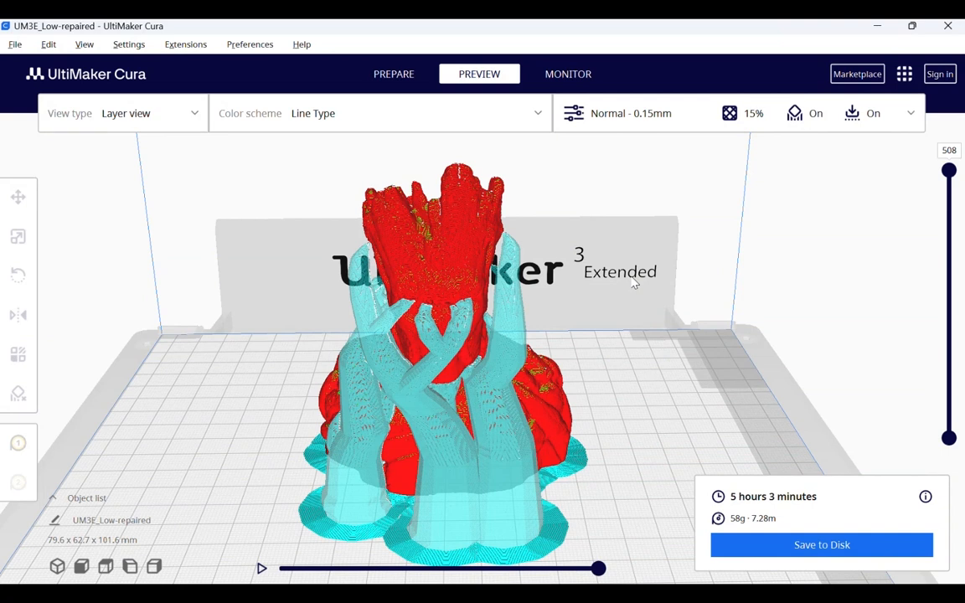
# Return to the prepare stage, turn off support generation and reslice the bust without supports
pyautogui.click(391, 75)
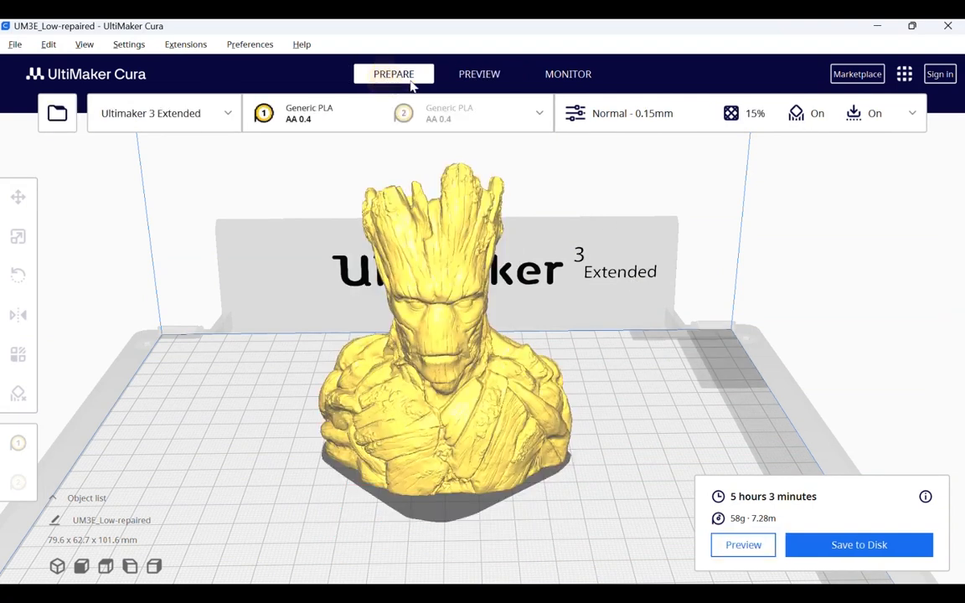
pyautogui.click(721, 118)
pyautogui.click(797, 378)
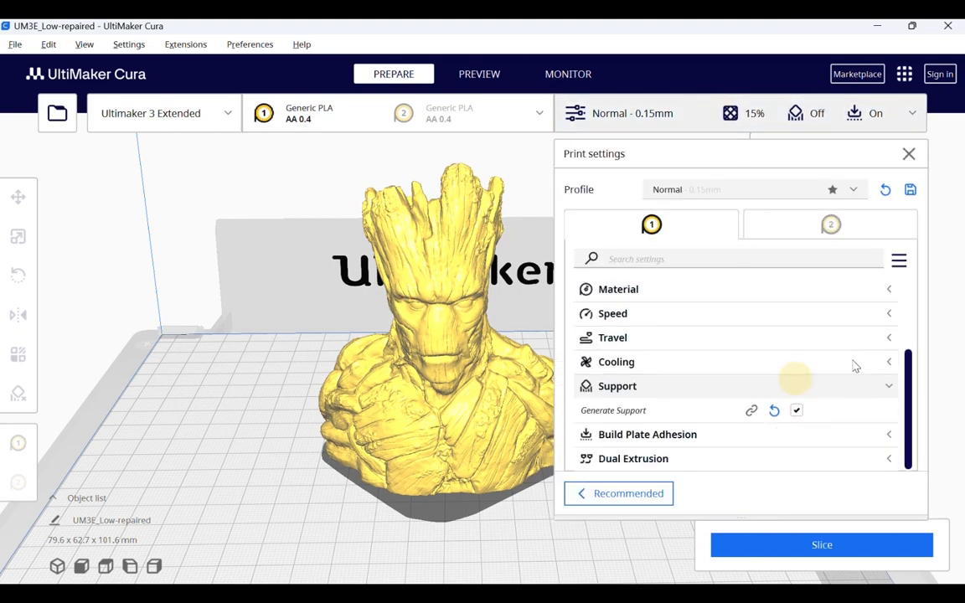
pyautogui.click(889, 387)
pyautogui.click(814, 130)
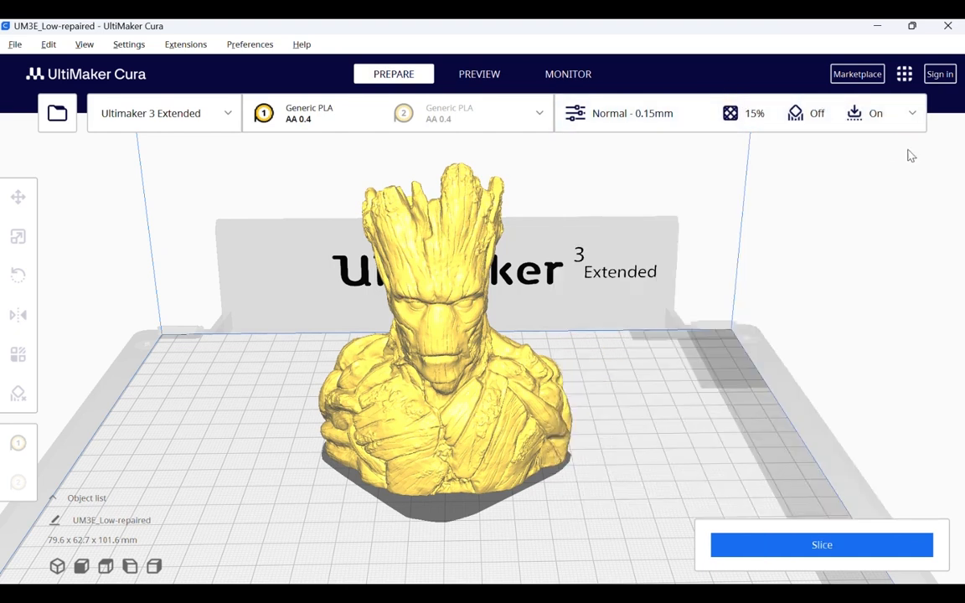
pyautogui.click(804, 536)
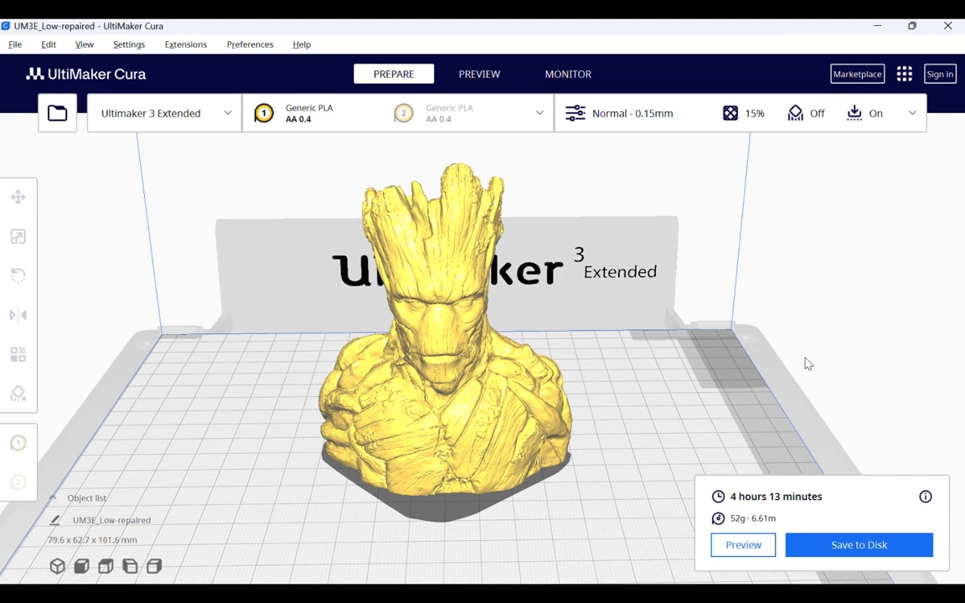
# Inspect the highlighted overhang areas under the bust's brows, chin and ears from the front, below and side
pyautogui.scroll(10, 806, 362)
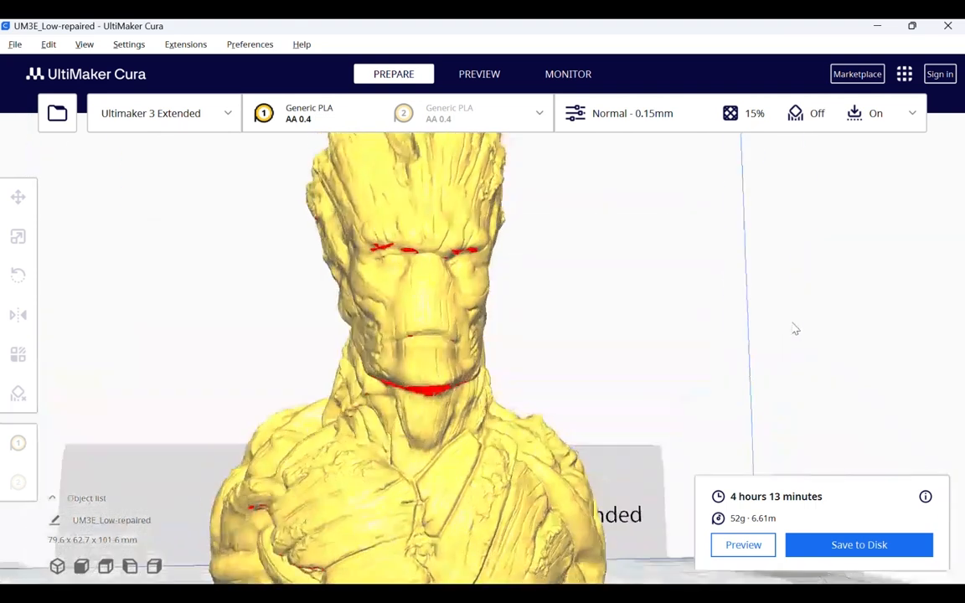
pyautogui.scroll(-5, 659, 388)
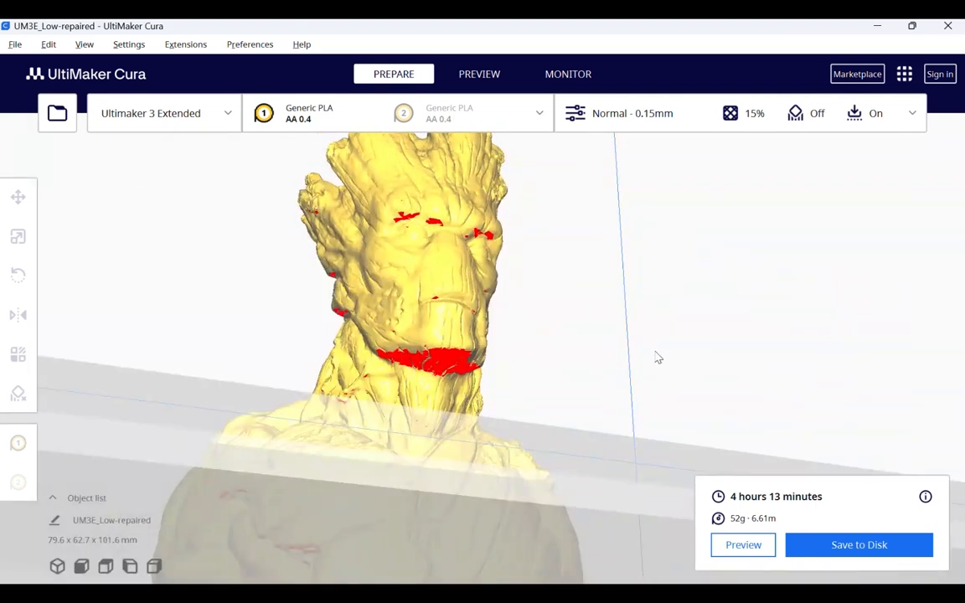
pyautogui.scroll(3, 474, 381)
pyautogui.scroll(-1, 473, 382)
pyautogui.scroll(-4, 698, 339)
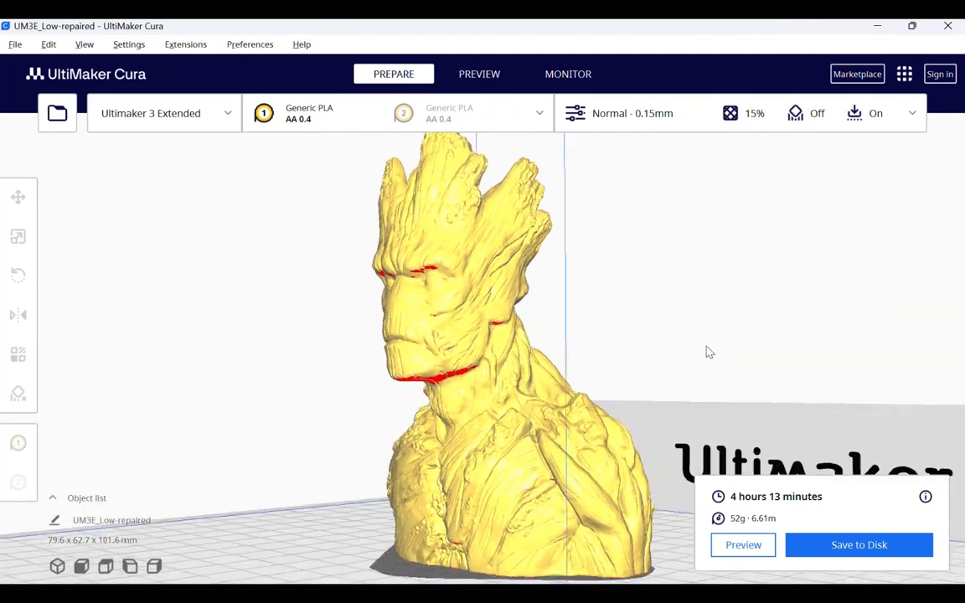
pyautogui.scroll(-1, 811, 366)
pyautogui.scroll(-2, 568, 210)
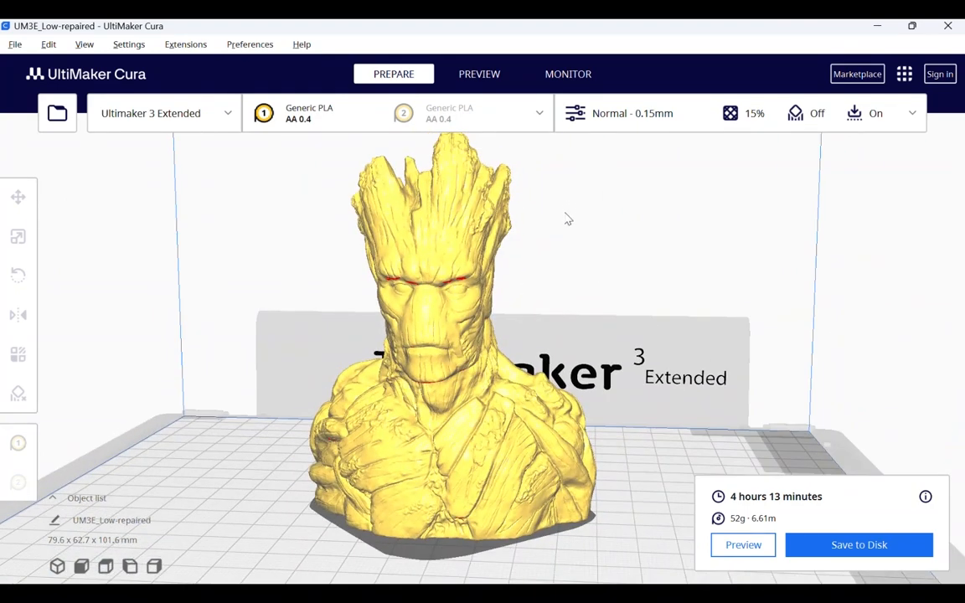
pyautogui.moveTo(562, 222); pyautogui.dragTo(712, 270, button='right')
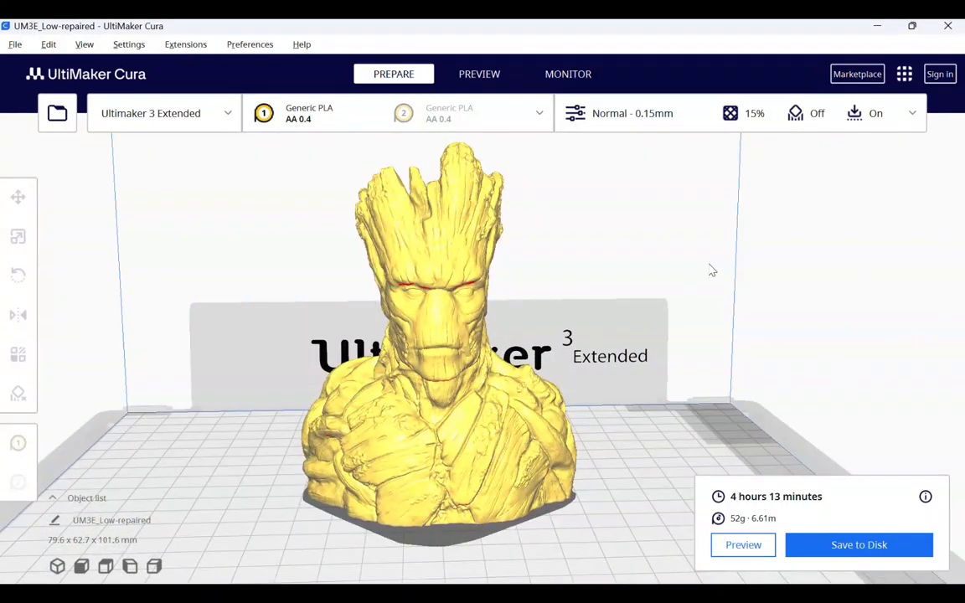